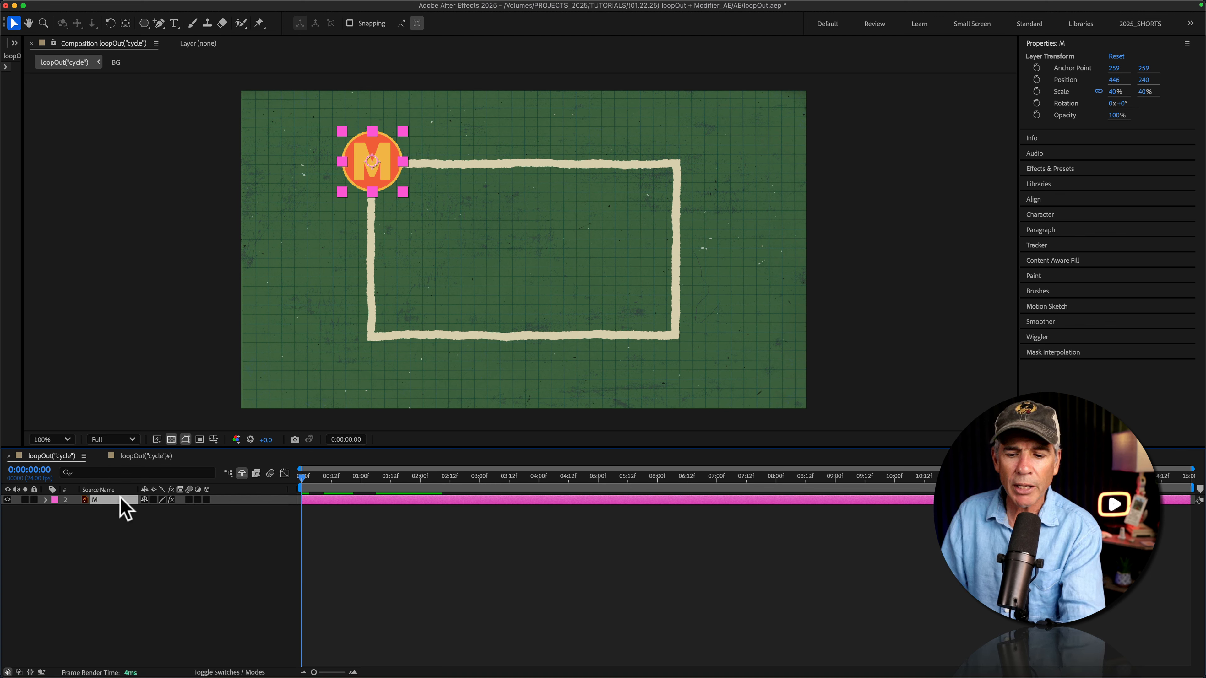
# Start the M layer's Position animation with a keyframe at 0 seconds, and move the badge to the rectangle's upper-right corner at 1 second
pyautogui.press('p')
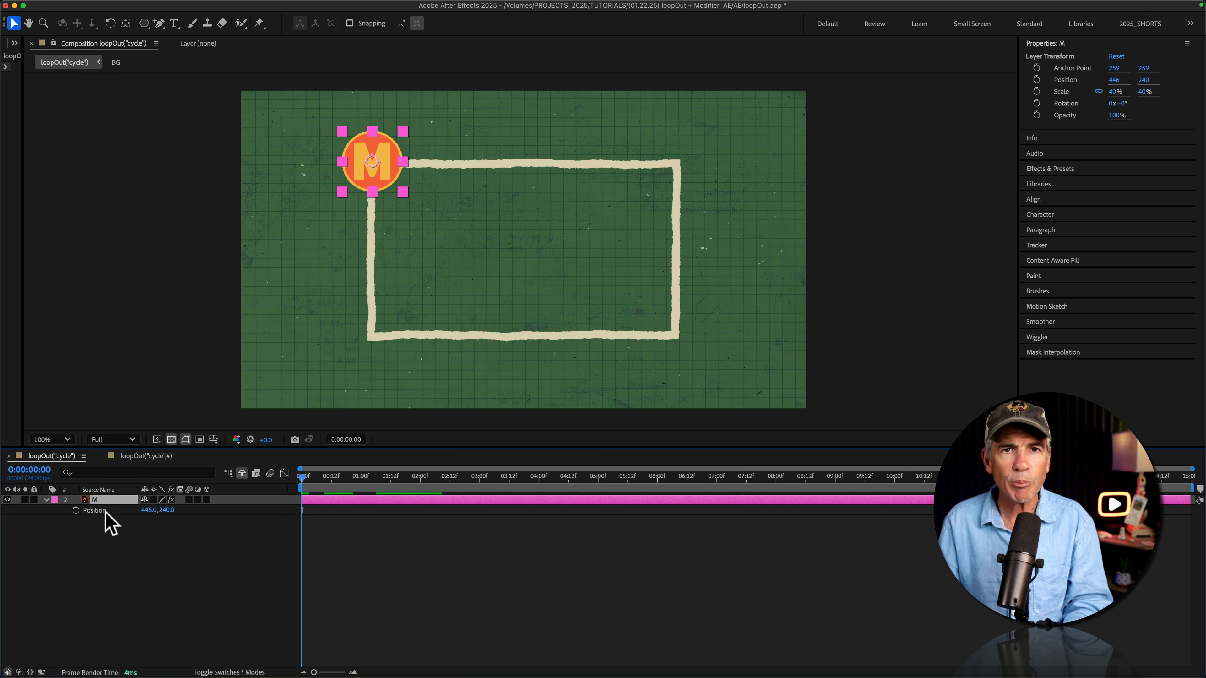
pyautogui.click(76, 510)
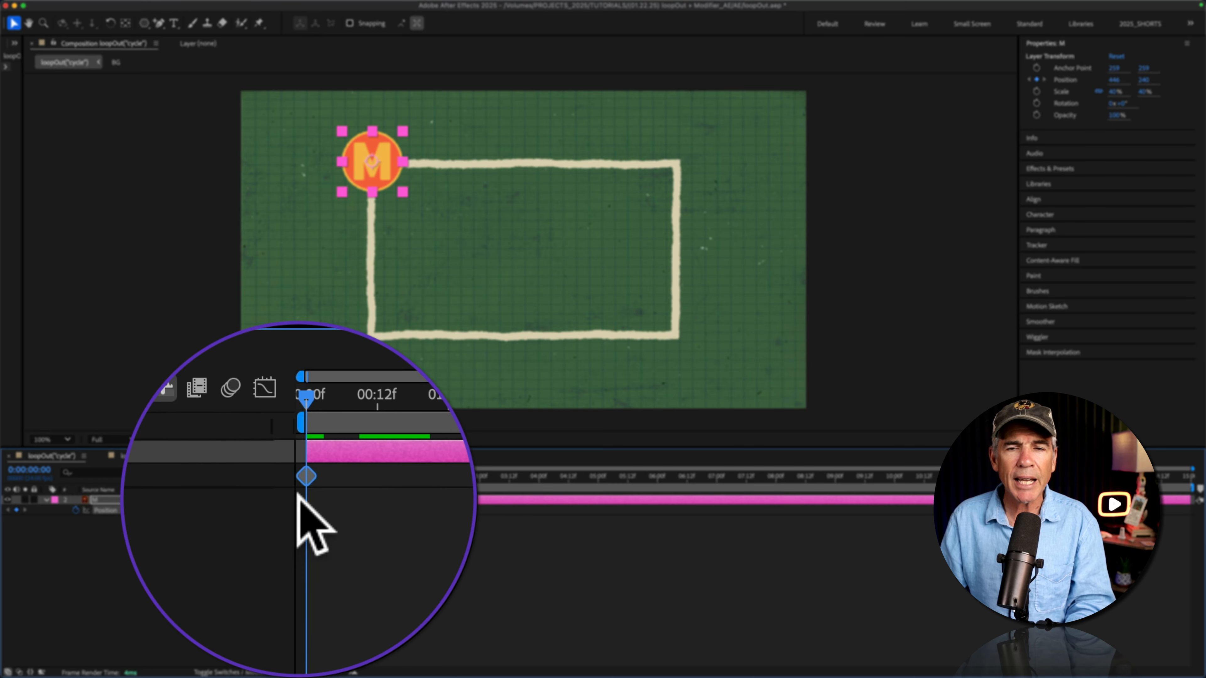
pyautogui.moveTo(304, 475); pyautogui.dragTo(360, 475)
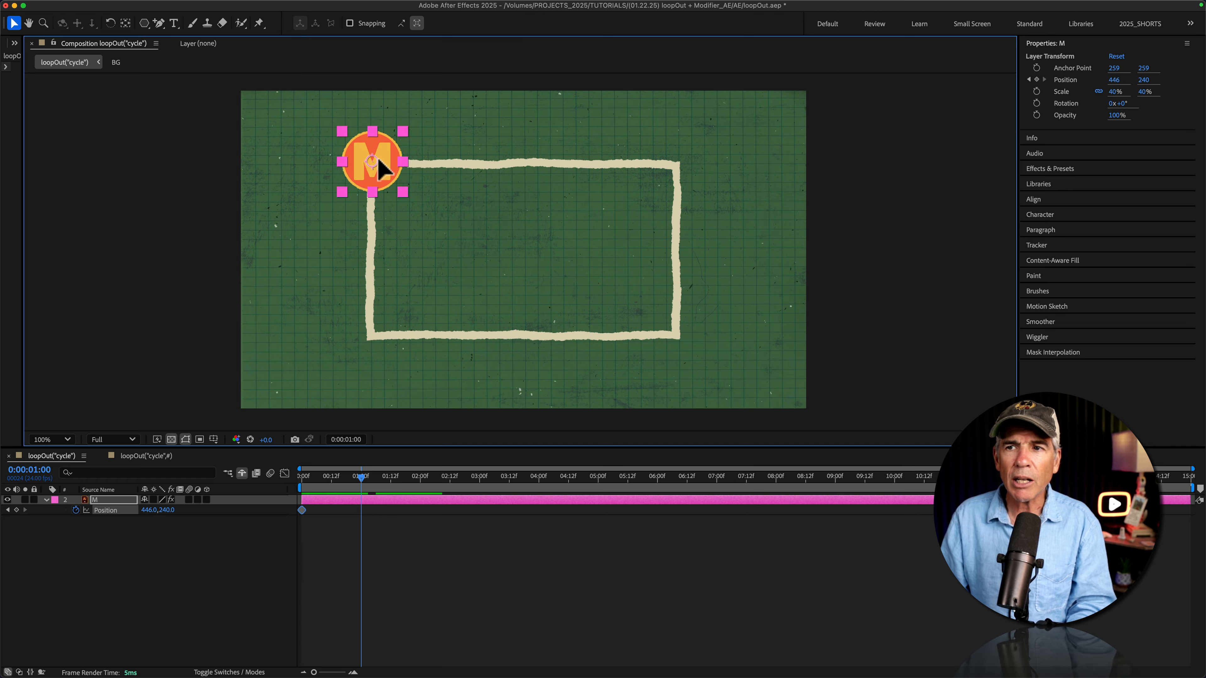
pyautogui.moveTo(378, 160); pyautogui.dragTo(679, 162)
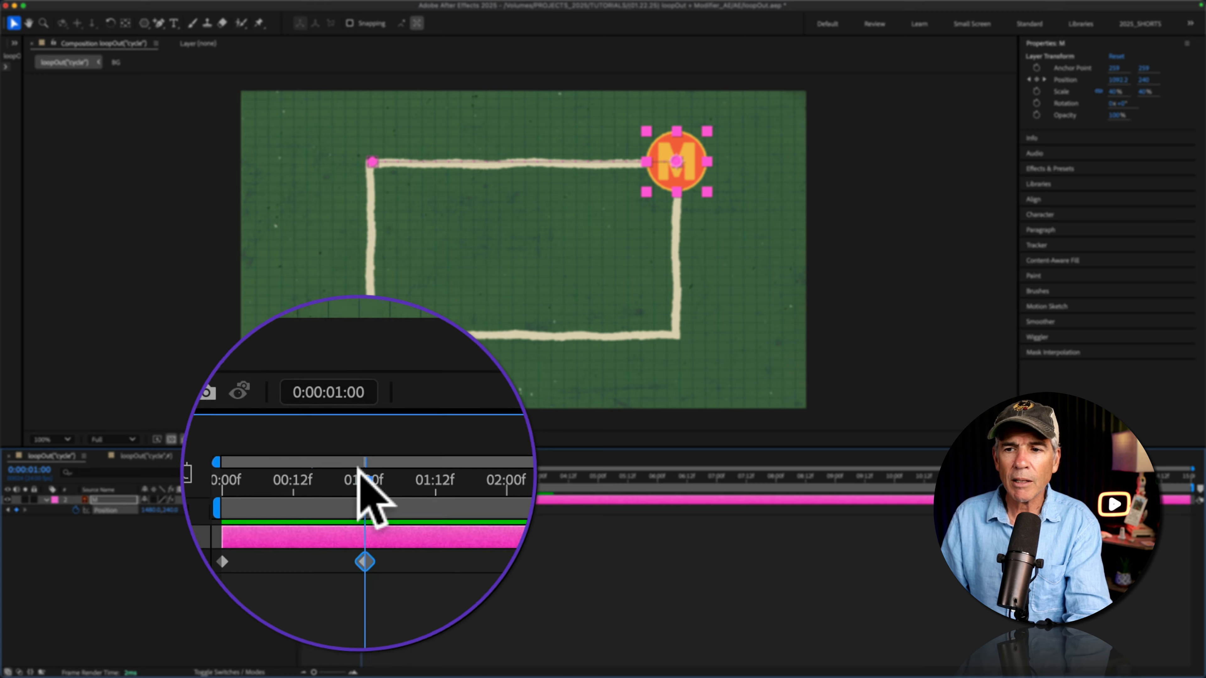
# Add a Position keyframe at 2 seconds with the M badge at the rectangle's lower-right corner
pyautogui.click(368, 475)
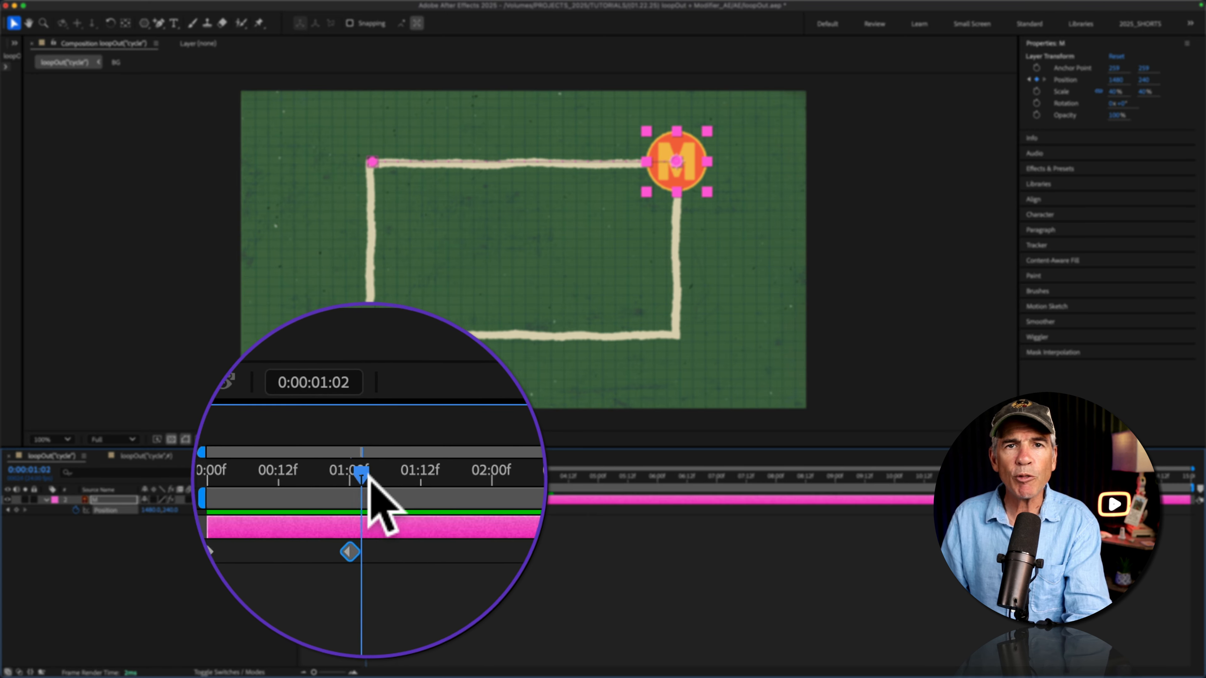
pyautogui.moveTo(365, 475); pyautogui.dragTo(419, 475)
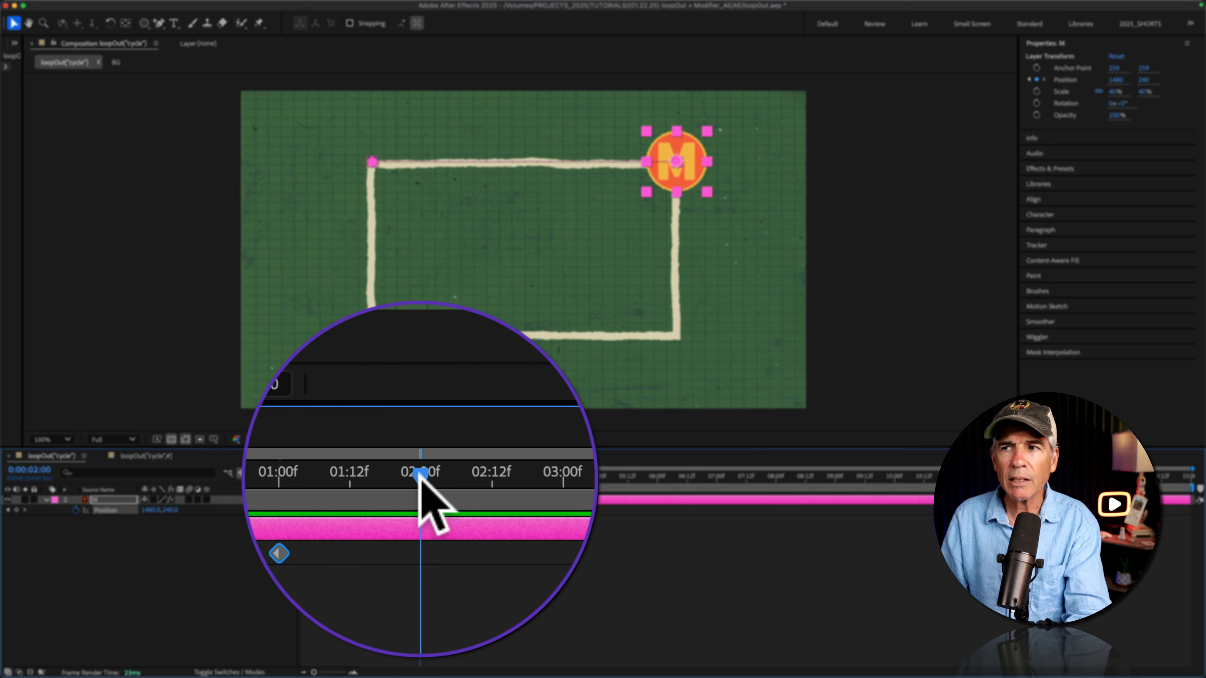
pyautogui.moveTo(676, 163); pyautogui.dragTo(676, 335)
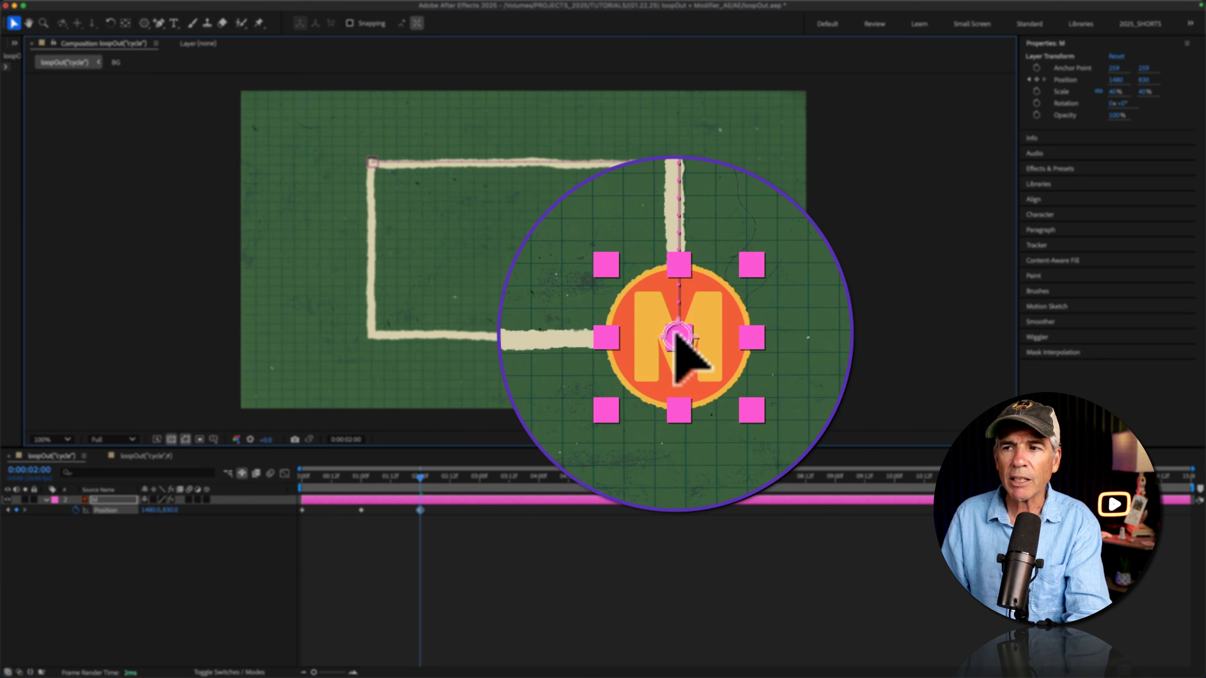
# Keyframe the M badge at the rectangle's lower-left corner at 3 seconds and back at its upper-left corner at 4 seconds
pyautogui.moveTo(420, 475); pyautogui.dragTo(480, 477)
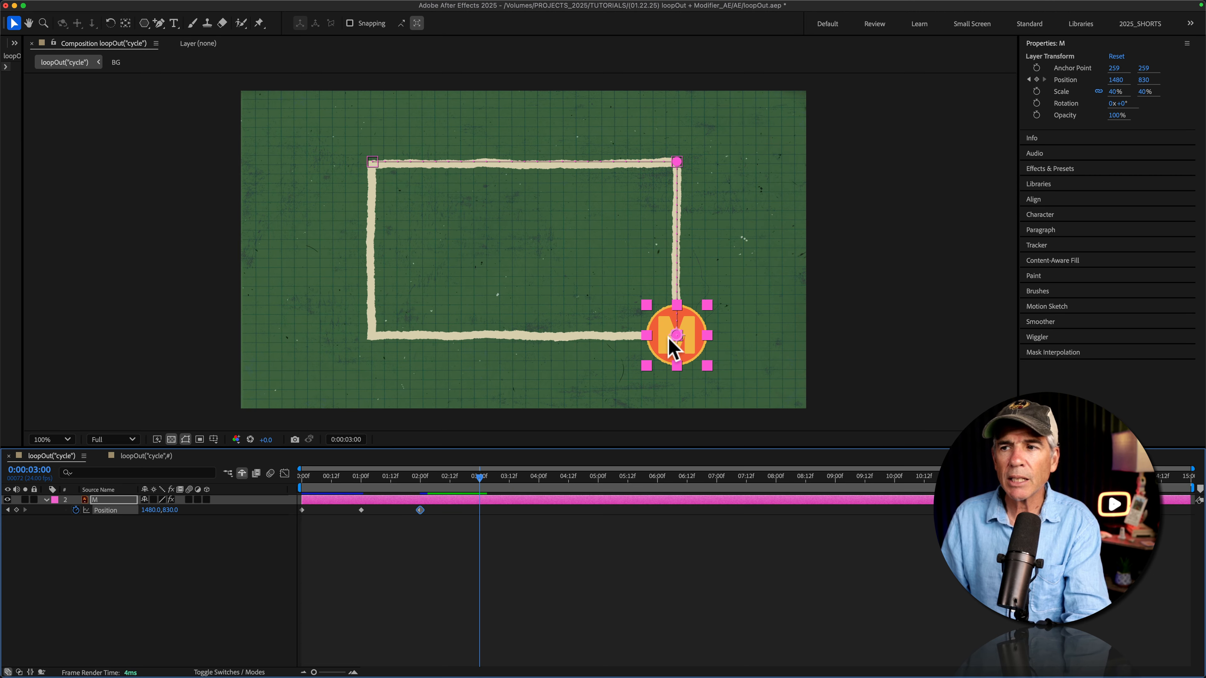
pyautogui.moveTo(668, 336); pyautogui.dragTo(361, 335)
pyautogui.moveTo(484, 480); pyautogui.dragTo(539, 481)
pyautogui.moveTo(371, 329); pyautogui.dragTo(374, 165)
# Preview the M badge's movement around the rectangle from the start of the composition
pyautogui.press('Home')
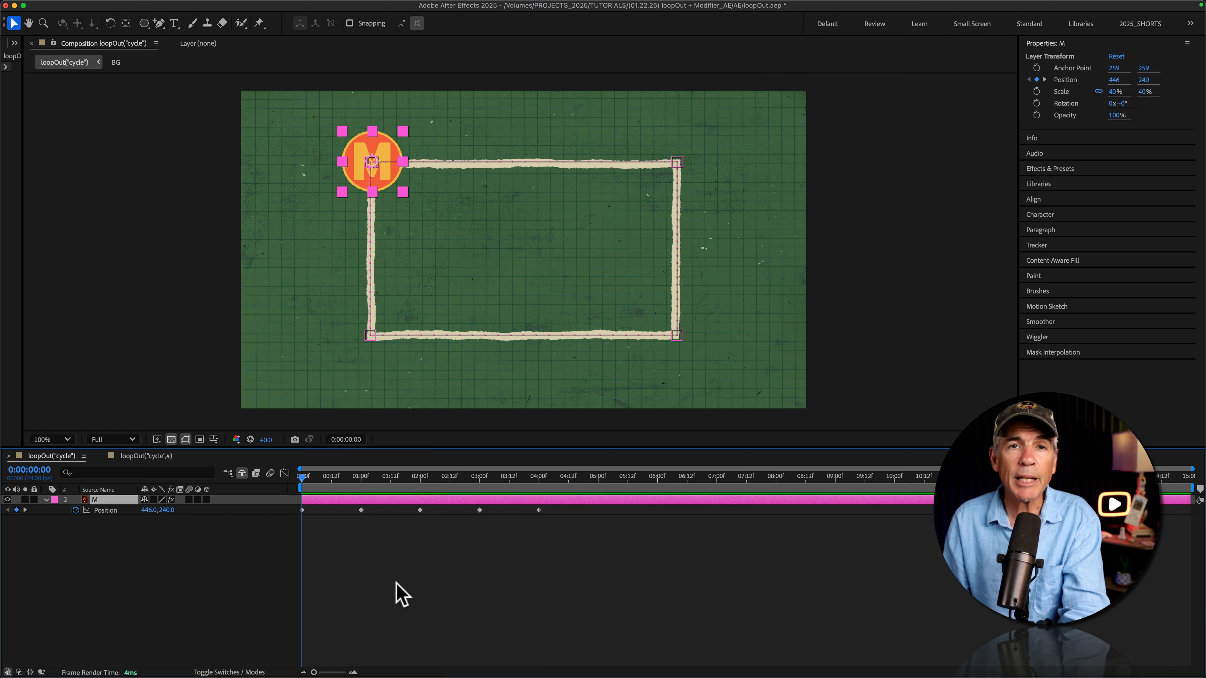
pyautogui.press('space')
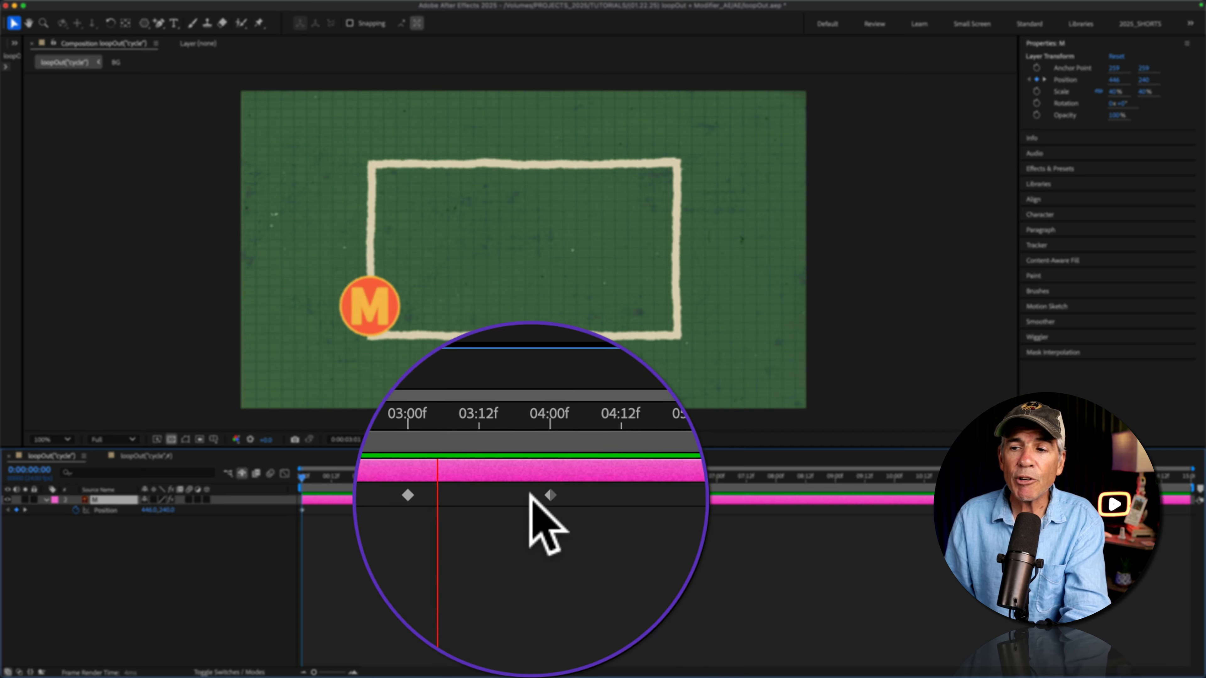
pyautogui.press('space')
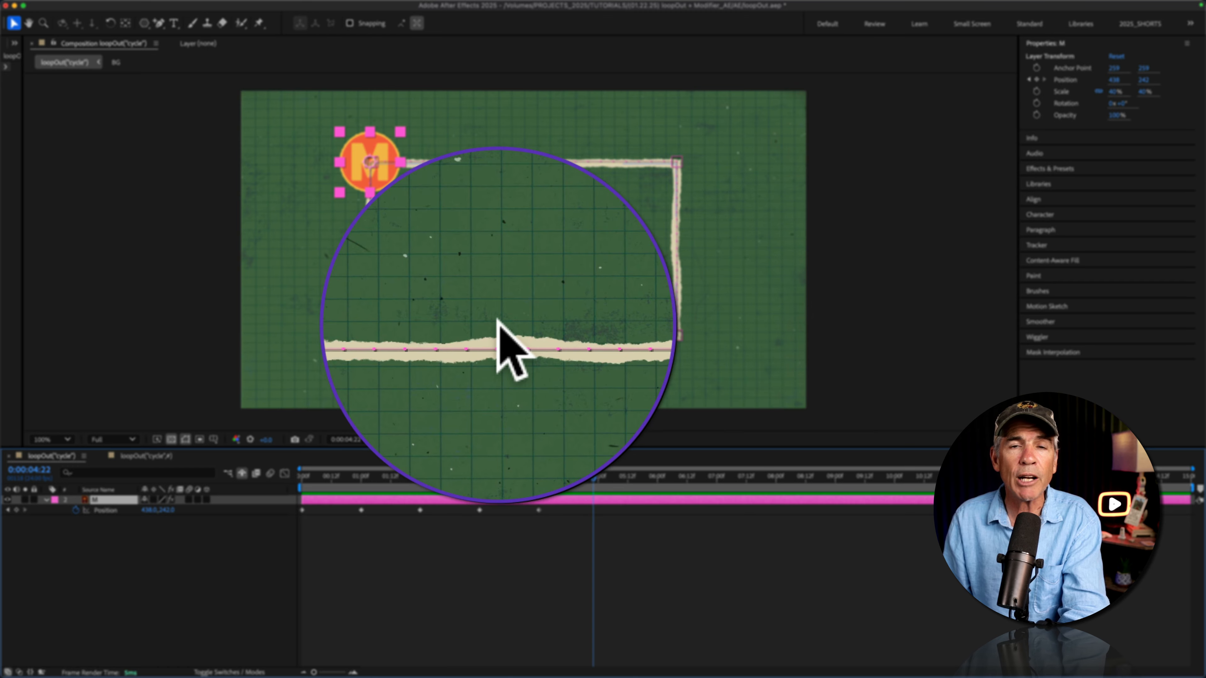
# Try repeating the movement manually by copying all five Position keyframes and pasting them twice further along the timeline
pyautogui.moveTo(563, 527); pyautogui.dragTo(292, 503)
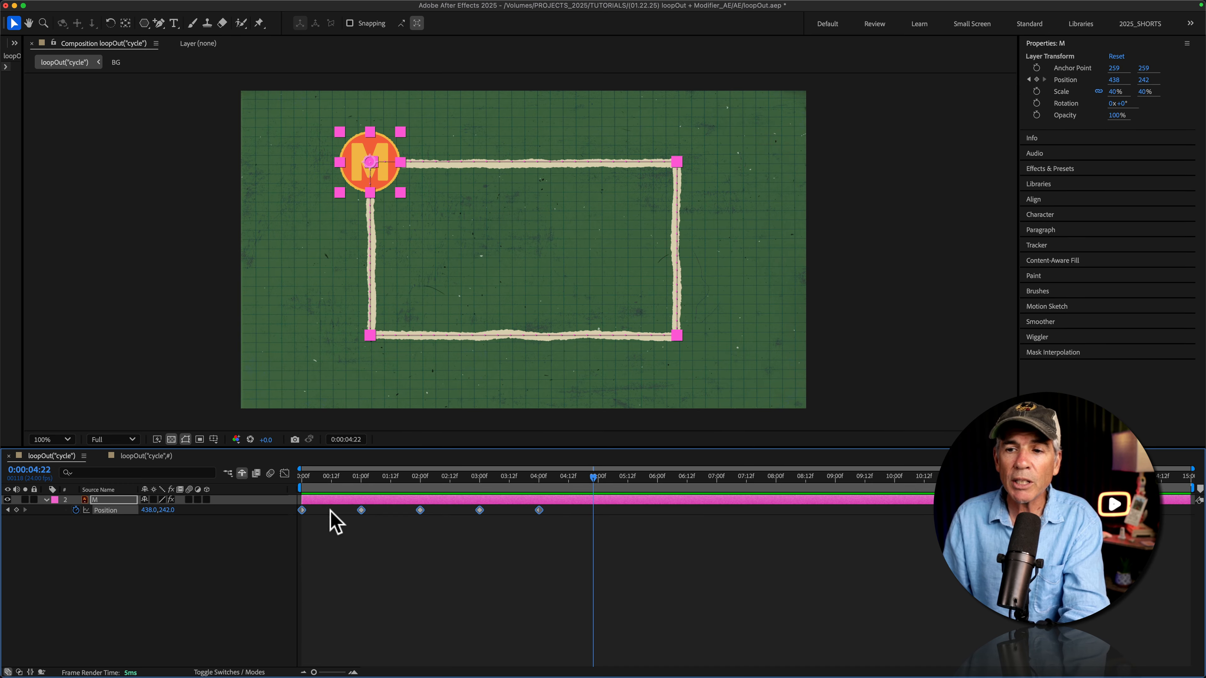
pyautogui.press('super+c')
pyautogui.press('super+v')
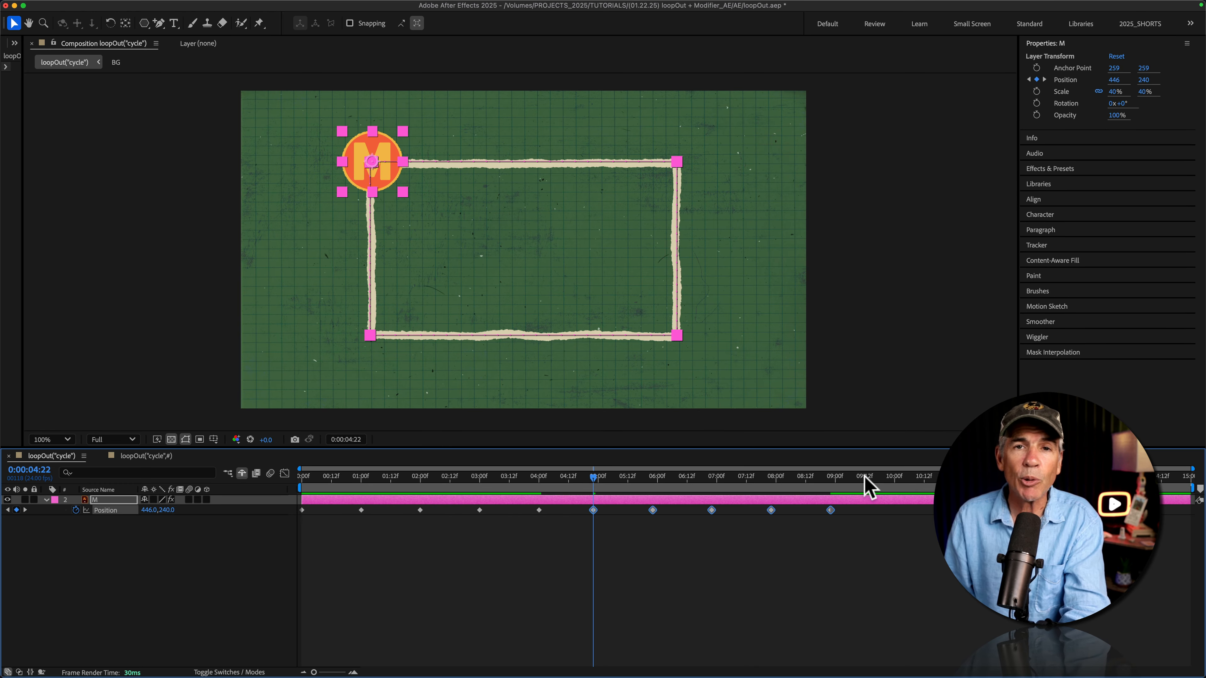
pyautogui.click(865, 478)
pyautogui.press('super+v')
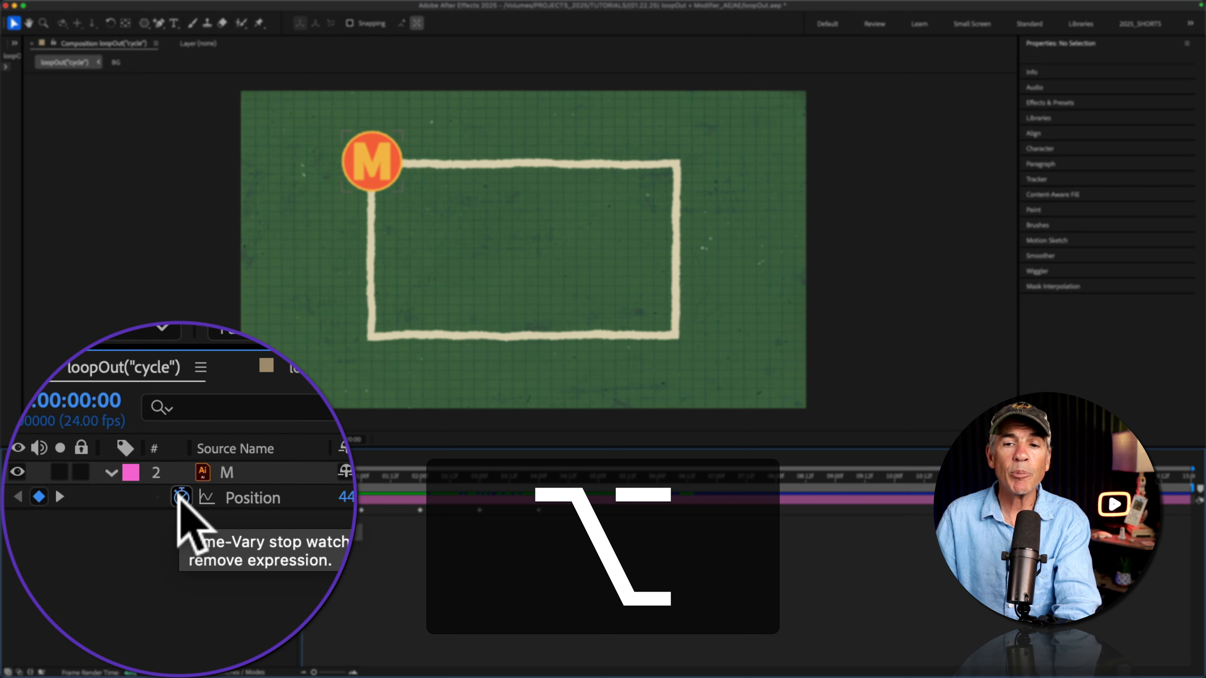
# Add a loopOut() expression to the M layer's Position, with quotation marks inside the parentheses for the loop type
pyautogui.keyDown('alt'); pyautogui.click(76, 511); pyautogui.keyUp('alt')
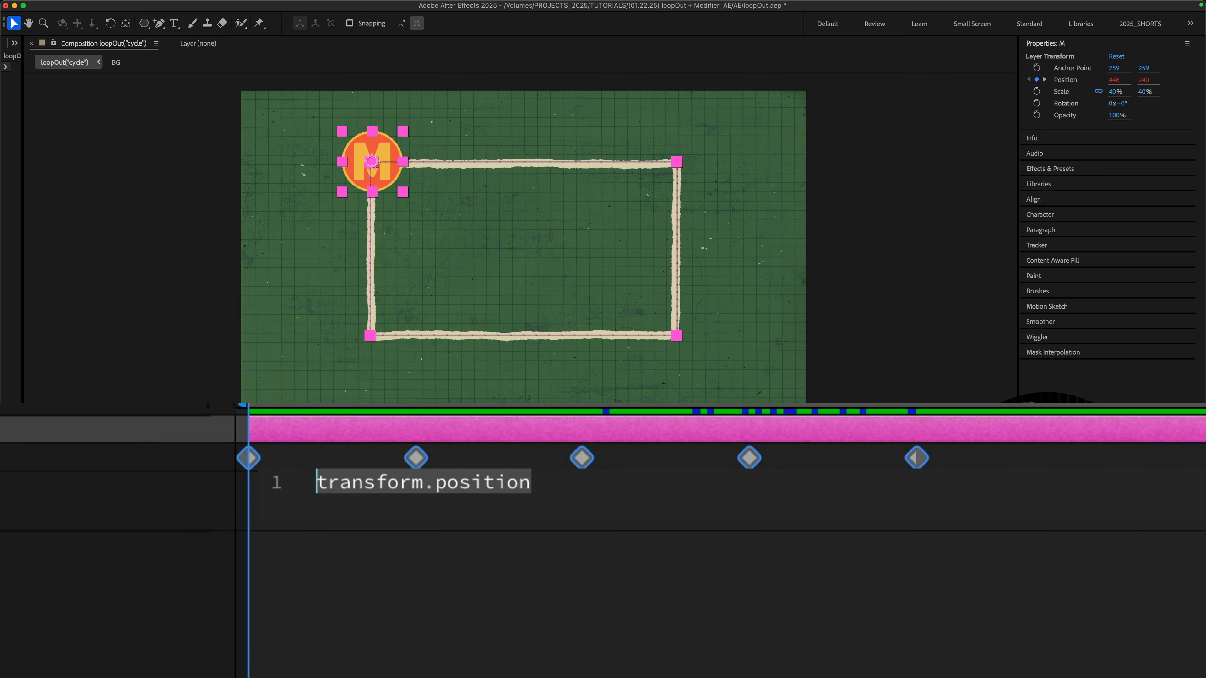
pyautogui.write('loo')
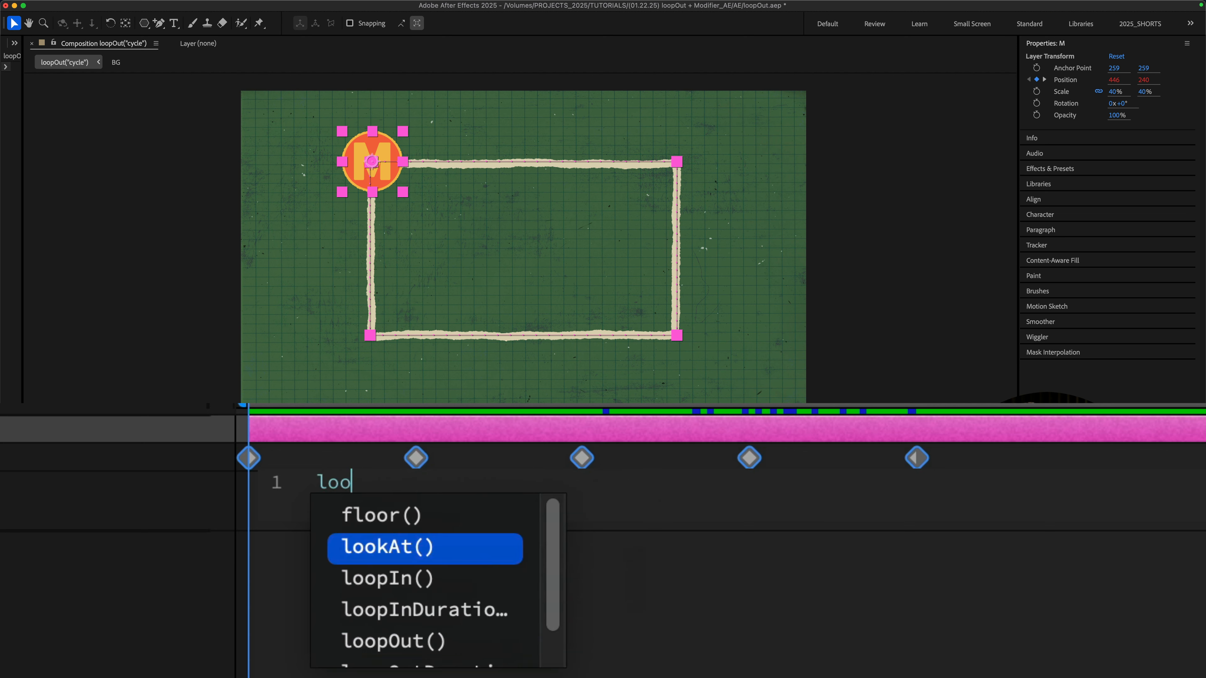
pyautogui.write('pO')
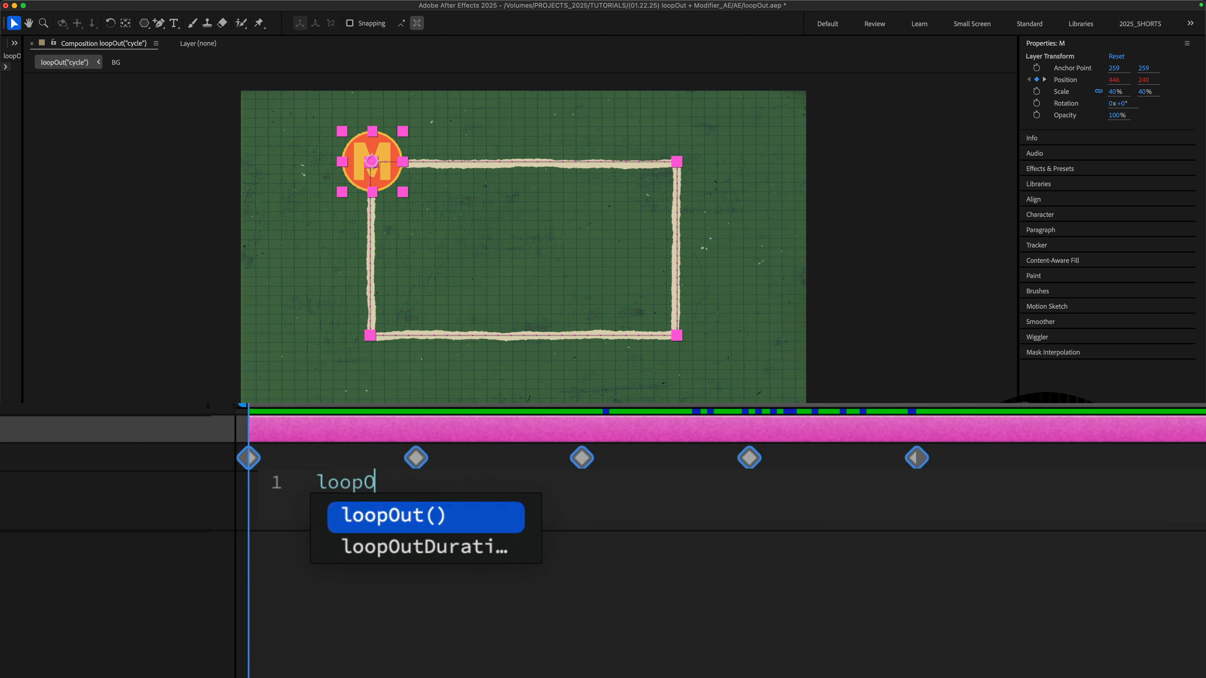
pyautogui.write('ut(')
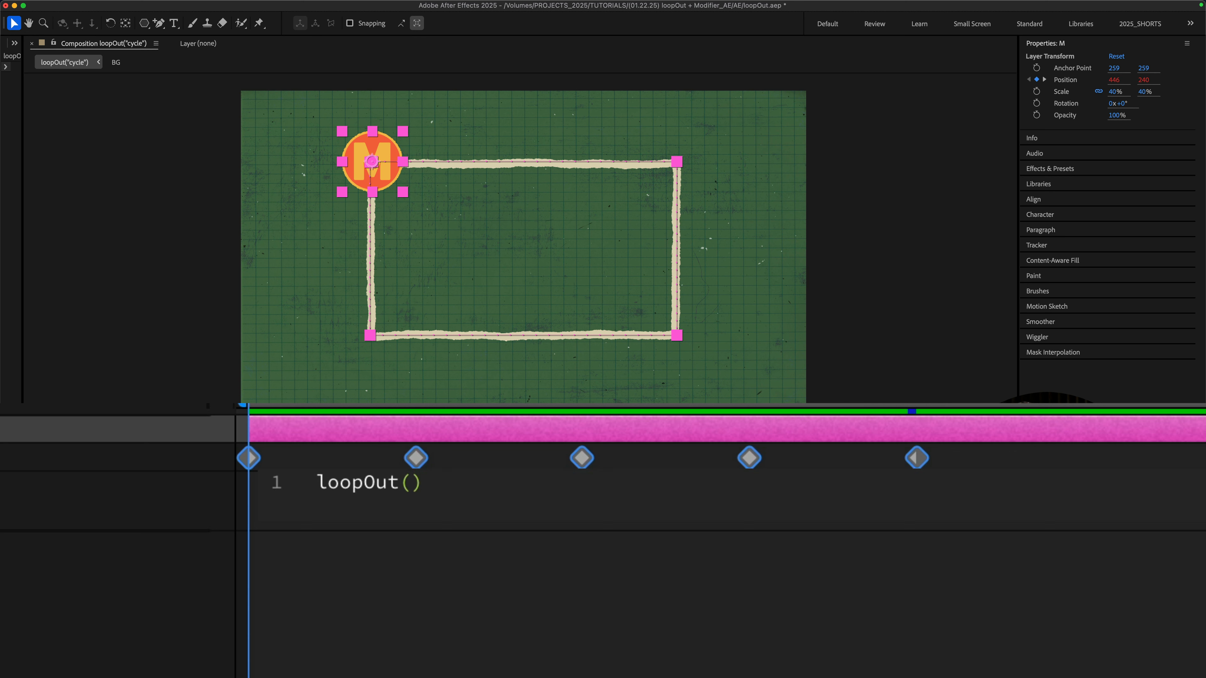
pyautogui.write('"')
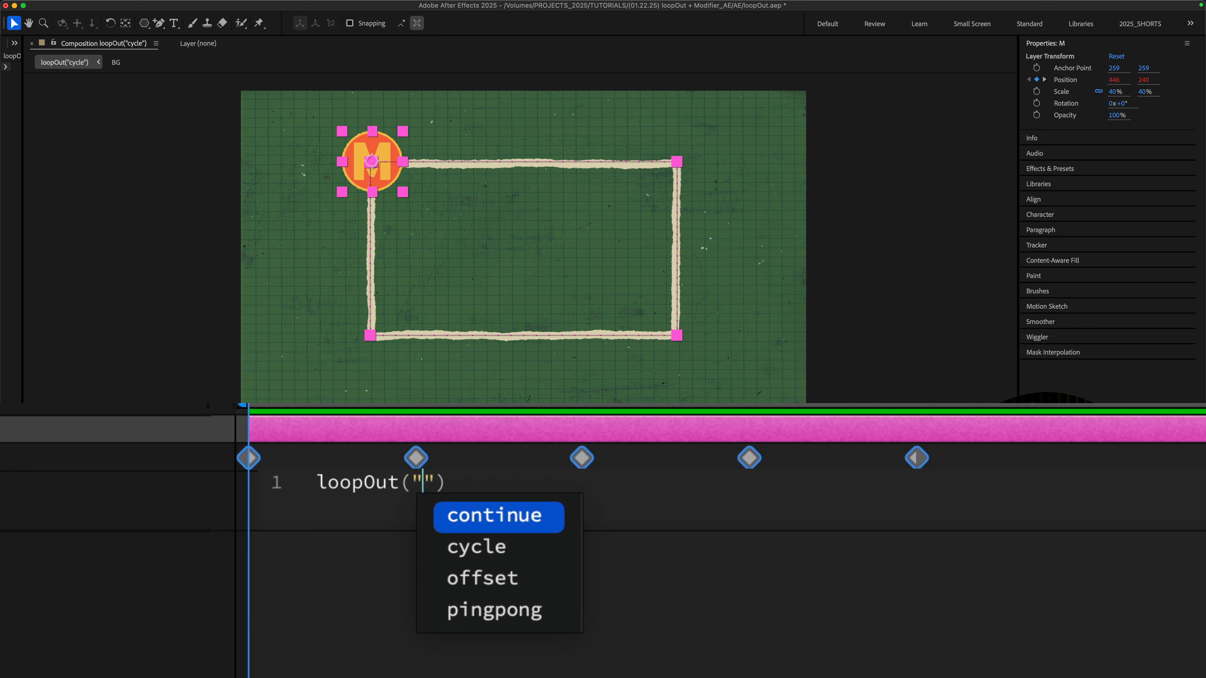
# Look through the suggested loop types and complete the Position expression as loopOut("cycle");
pyautogui.press('Down')
pyautogui.press('Down')
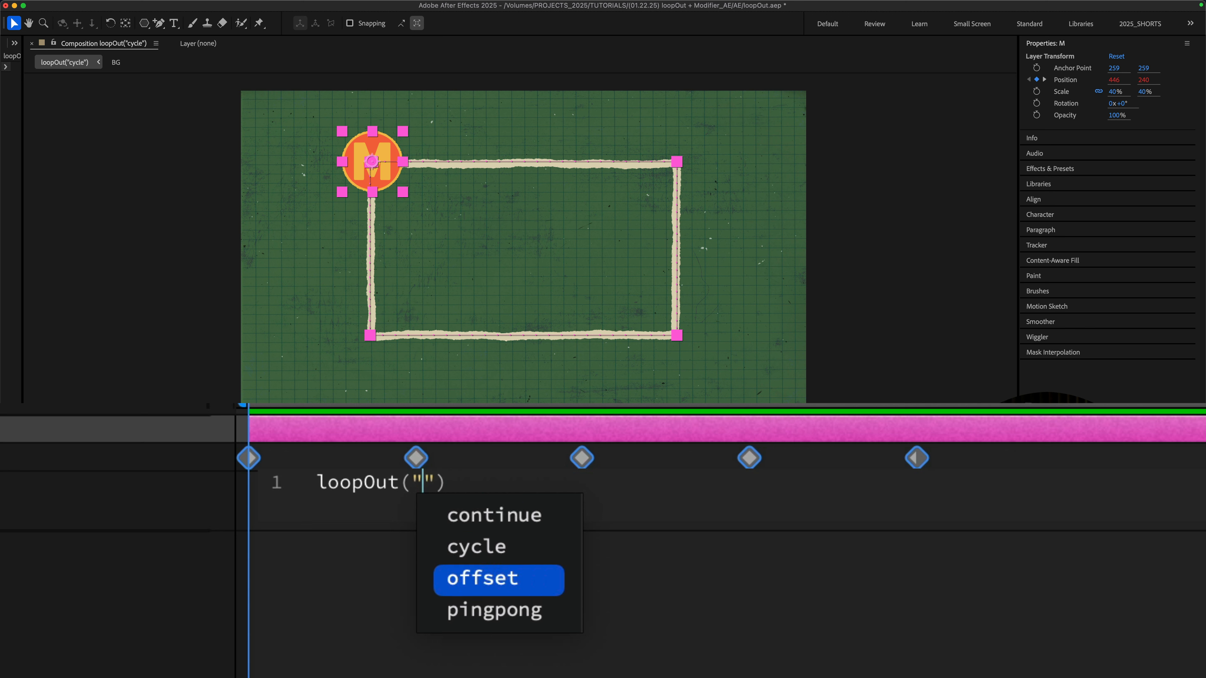
pyautogui.press('Down')
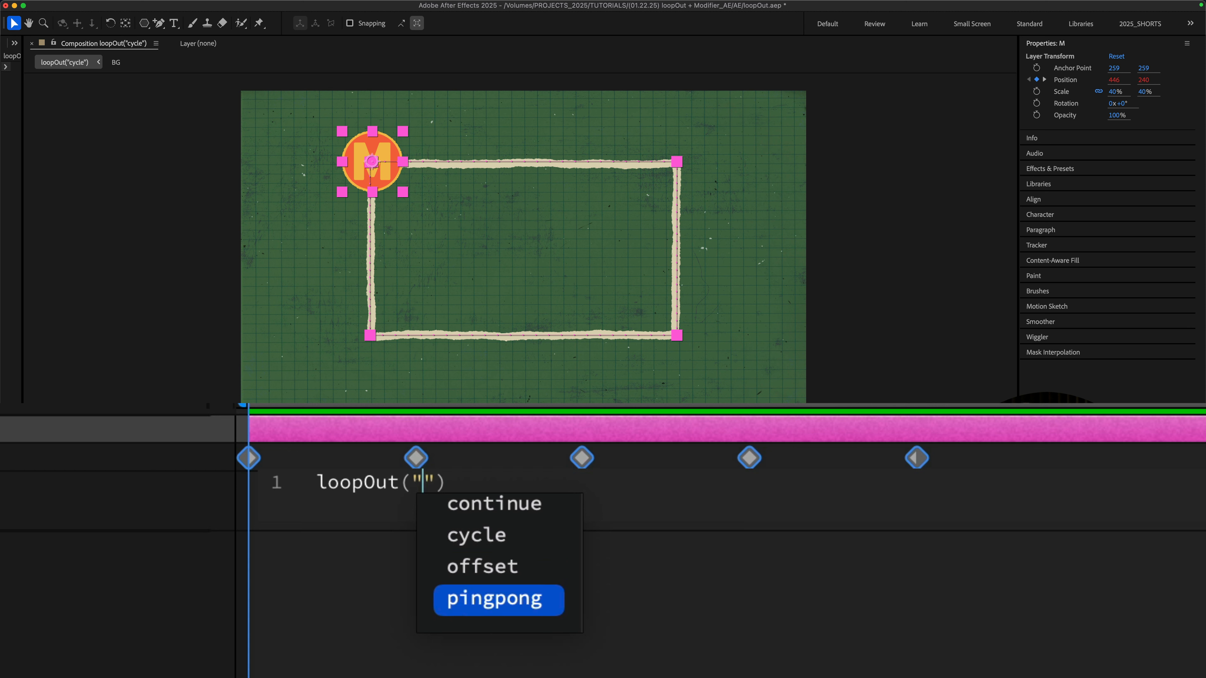
pyautogui.press('Up')
pyautogui.press('Up')
pyautogui.press('Up')
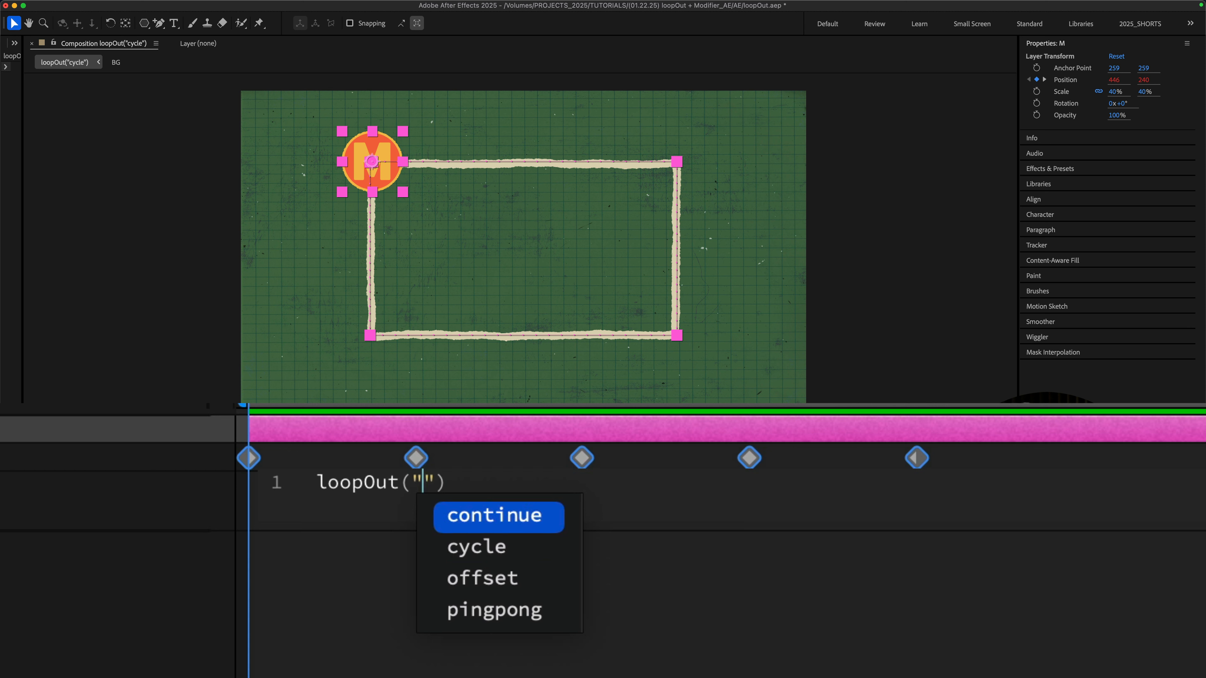
pyautogui.press('Down')
pyautogui.press('Down')
pyautogui.press('Down')
pyautogui.press('Up')
pyautogui.press('Up')
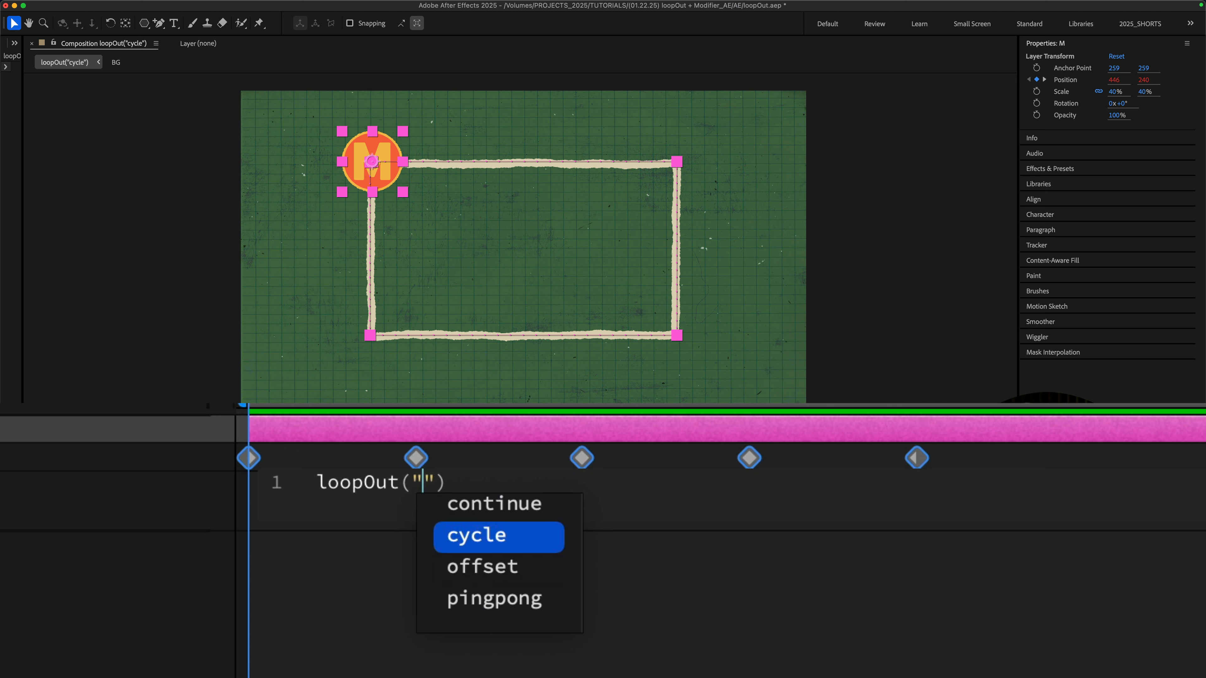
pyautogui.press('Return')
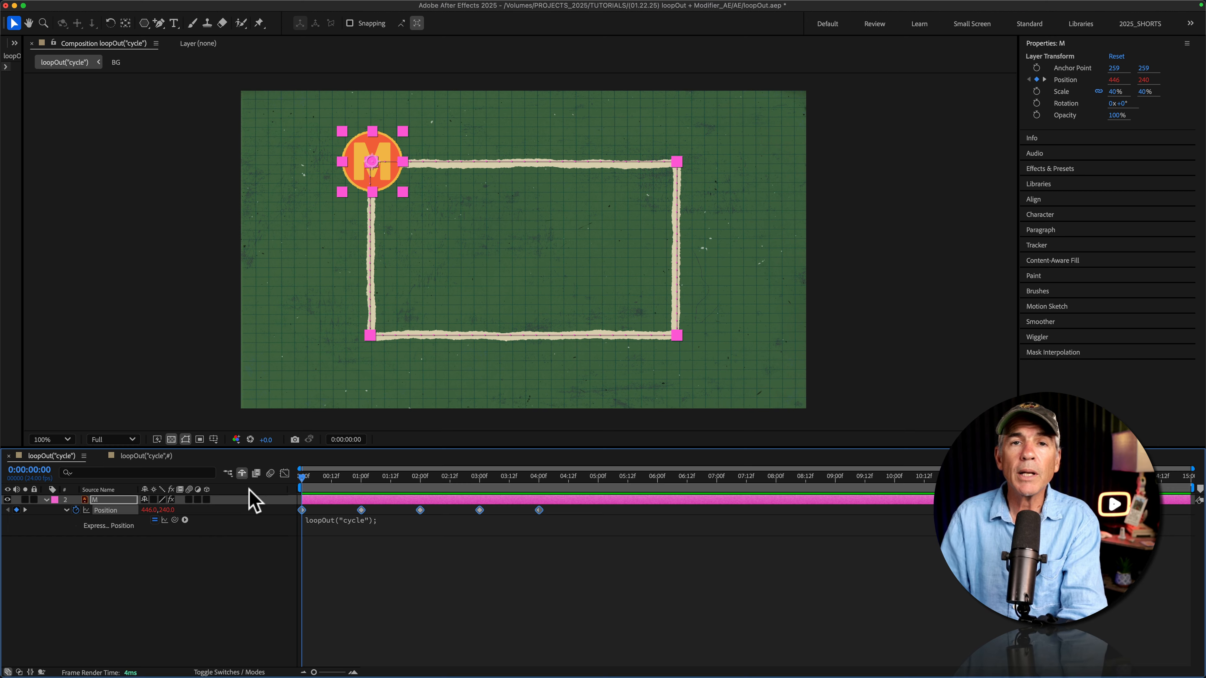
# Play back the composition to check the looping movement beyond the last Position keyframe
pyautogui.press('space')
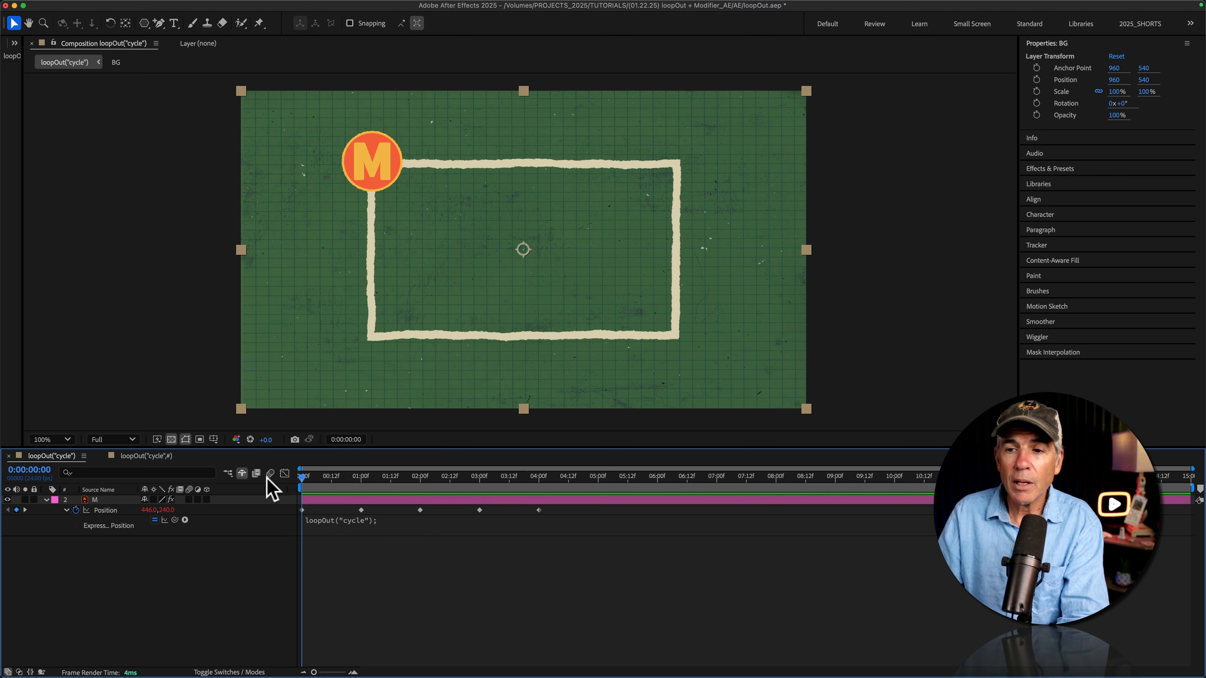
pyautogui.press('space')
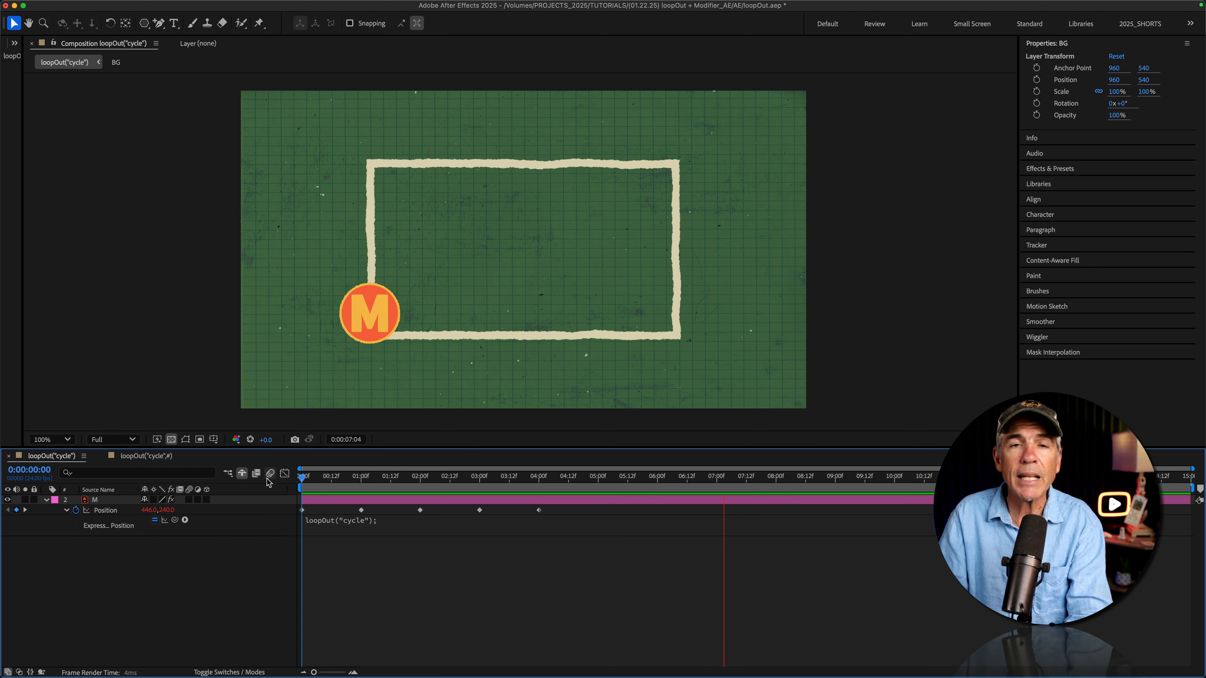
pyautogui.press('space')
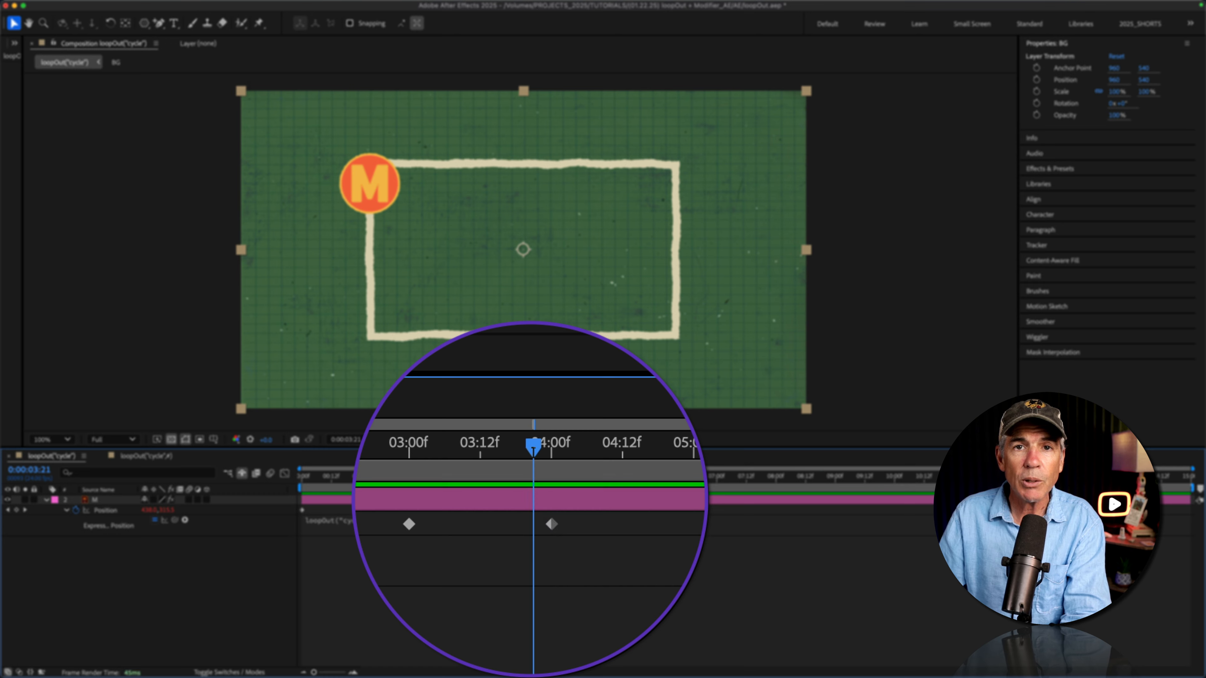
# Add the modifier 1 to the Position expression so that it reads loopOut("cycle",1);
pyautogui.click(353, 494)
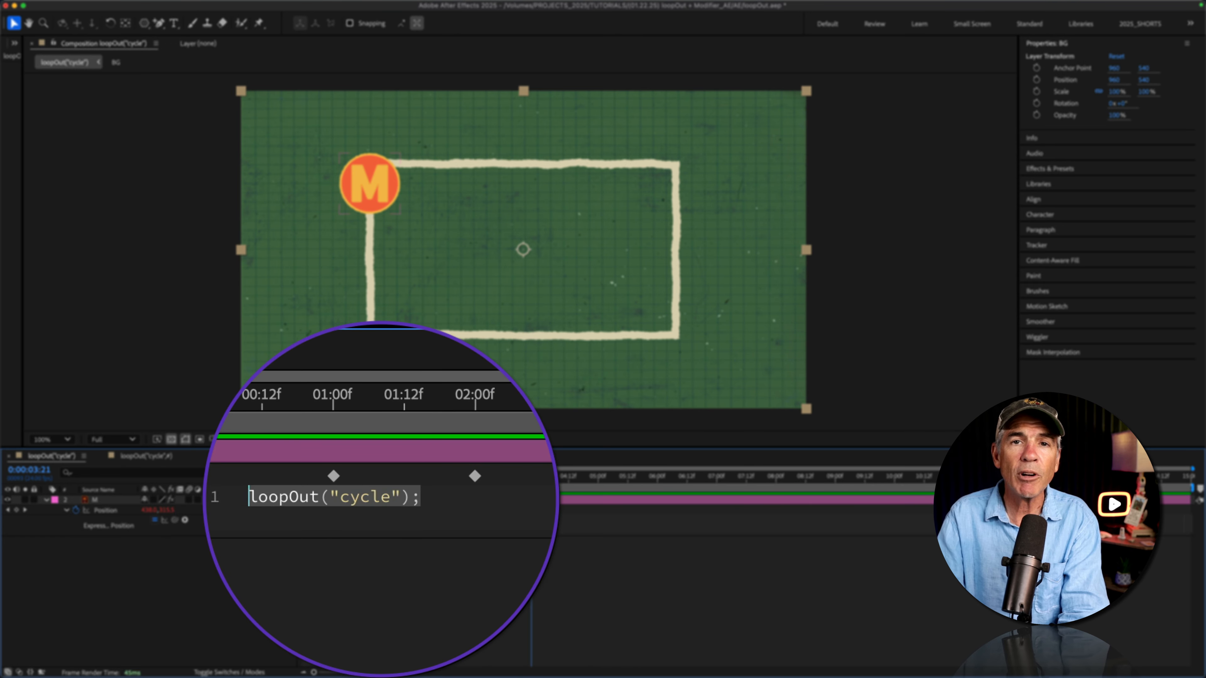
pyautogui.click(421, 497)
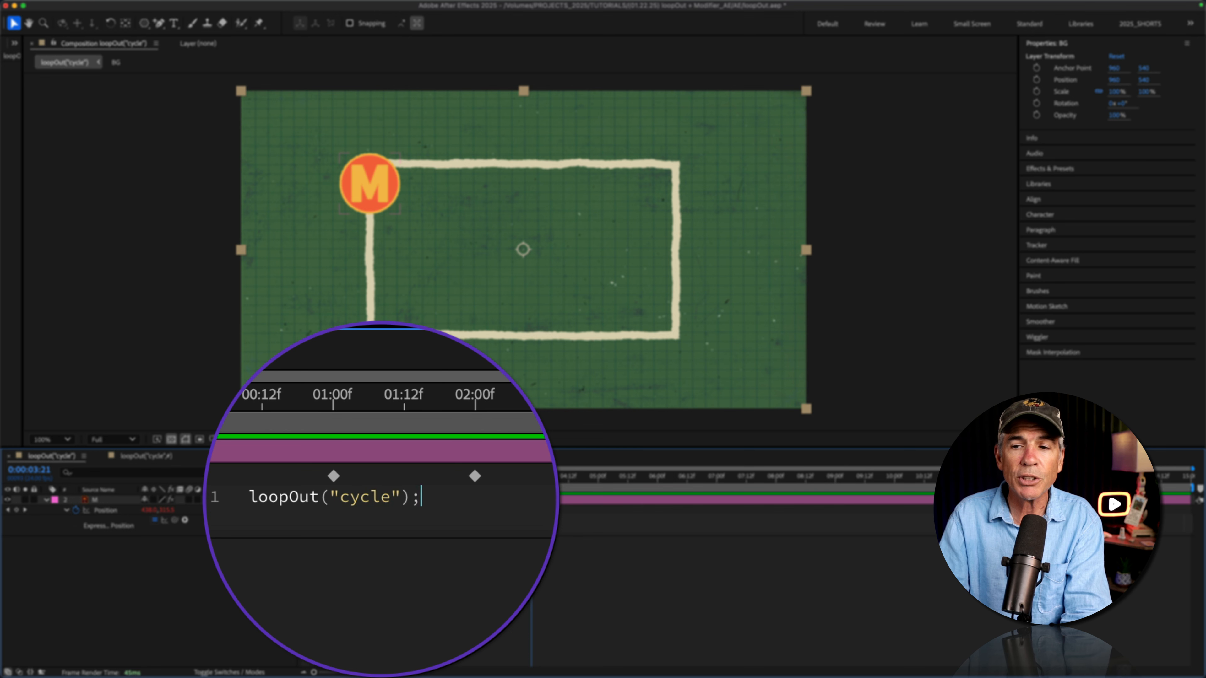
pyautogui.click(400, 496)
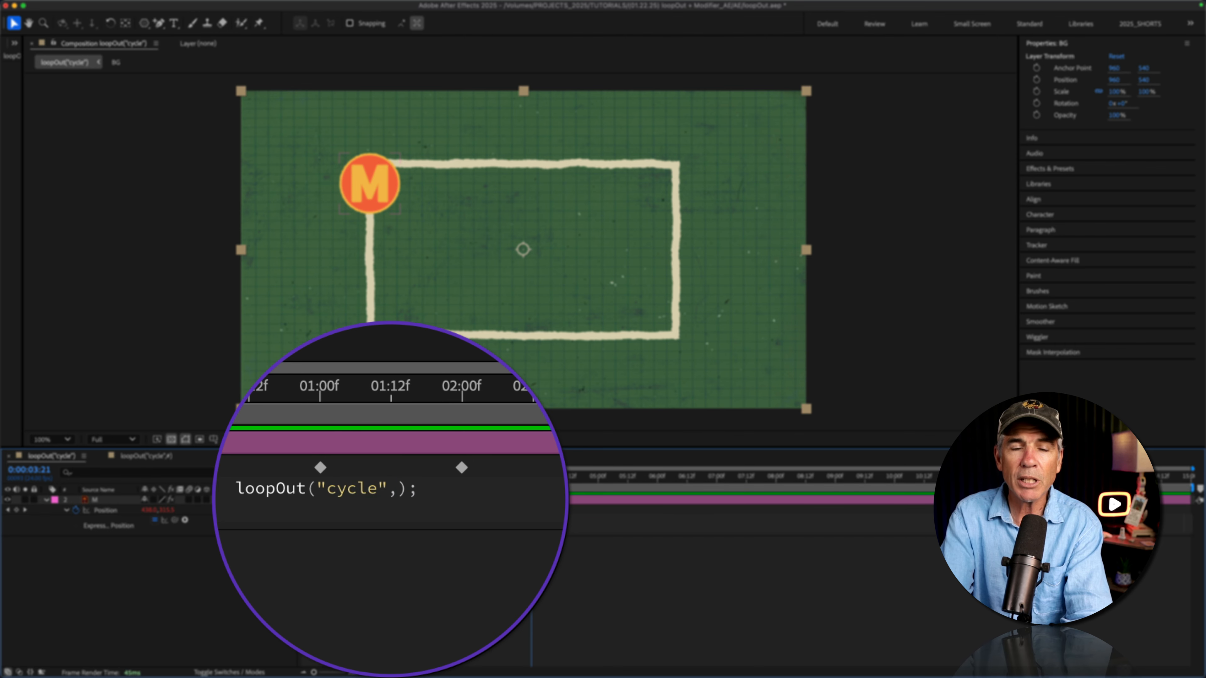
pyautogui.write(',')
pyautogui.write('1')
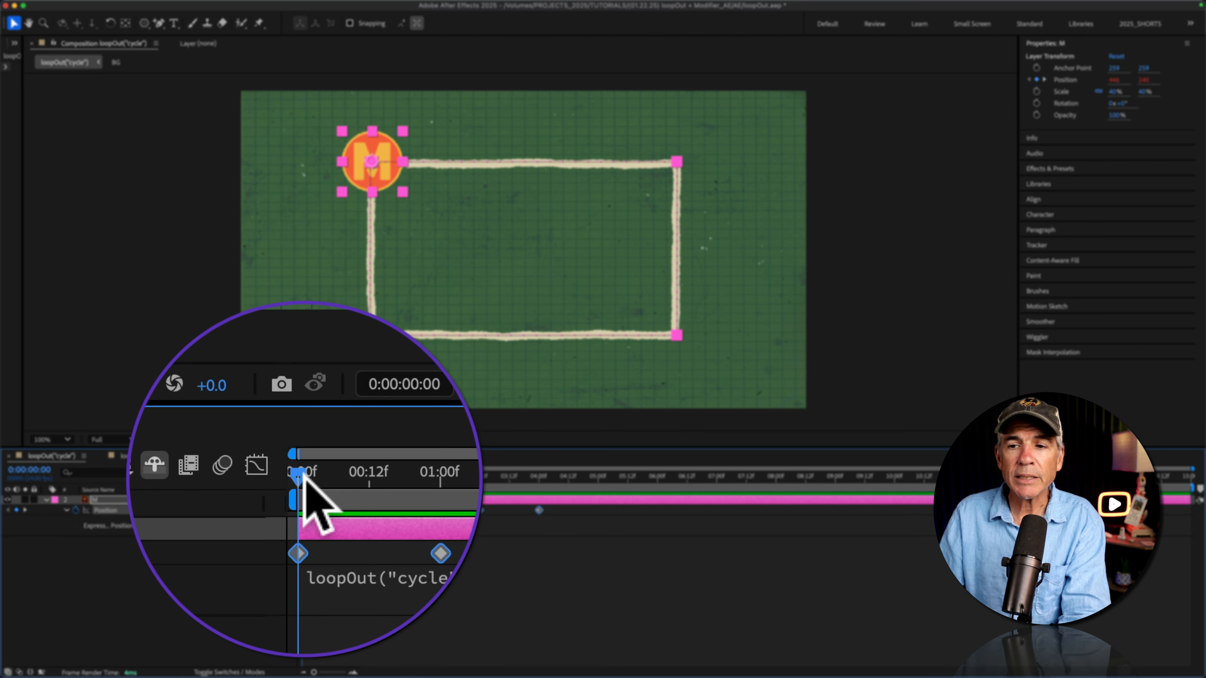
# Examine the movement between the keyframes at 3 and 4 seconds, and preview how the modified expression loops it
pyautogui.moveTo(300, 475); pyautogui.dragTo(538, 476)
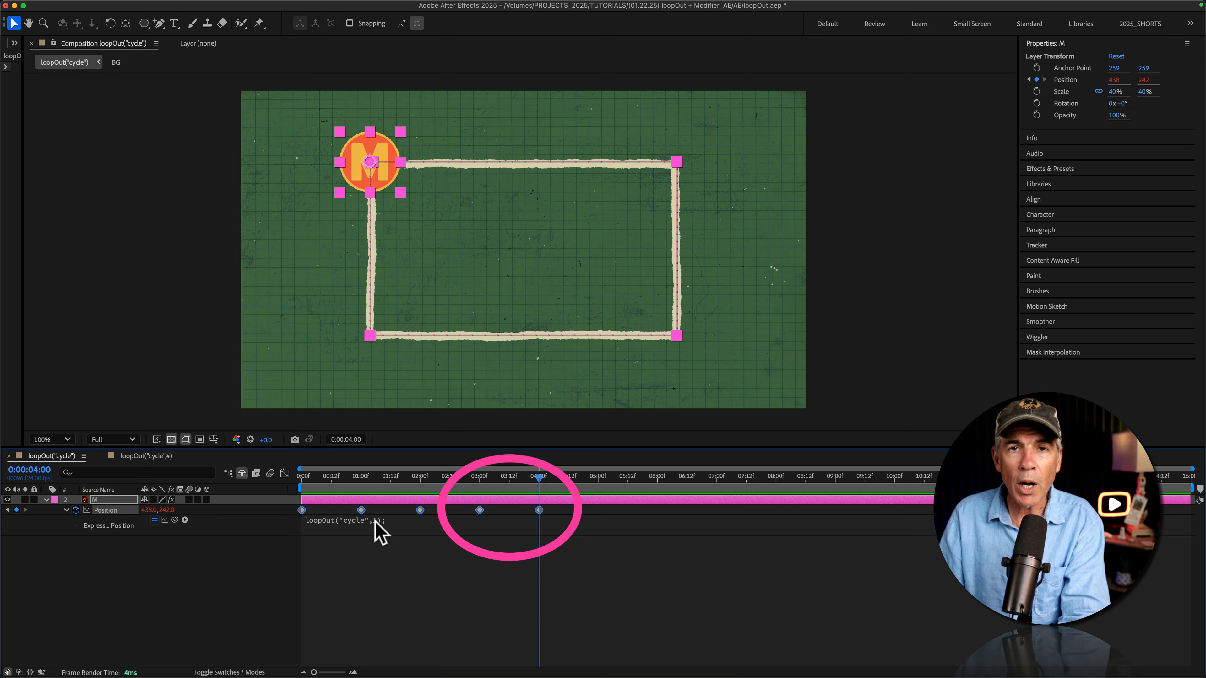
pyautogui.moveTo(533, 479); pyautogui.dragTo(480, 485)
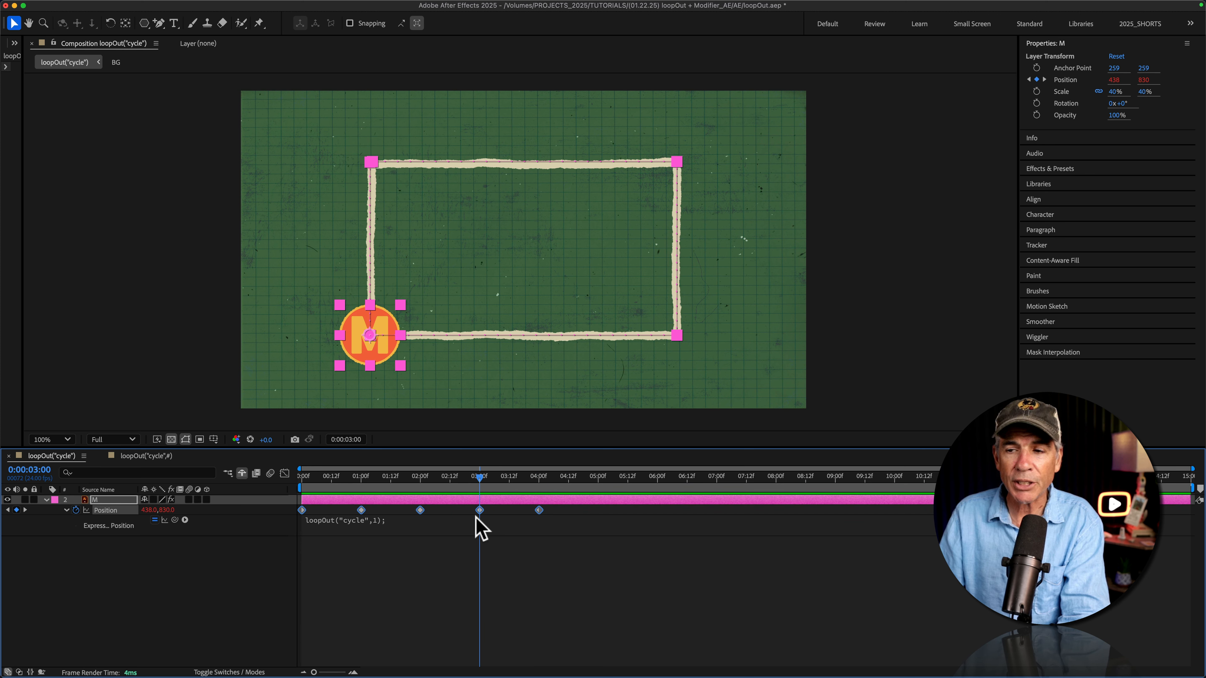
pyautogui.moveTo(483, 483); pyautogui.dragTo(543, 484)
pyautogui.press('space')
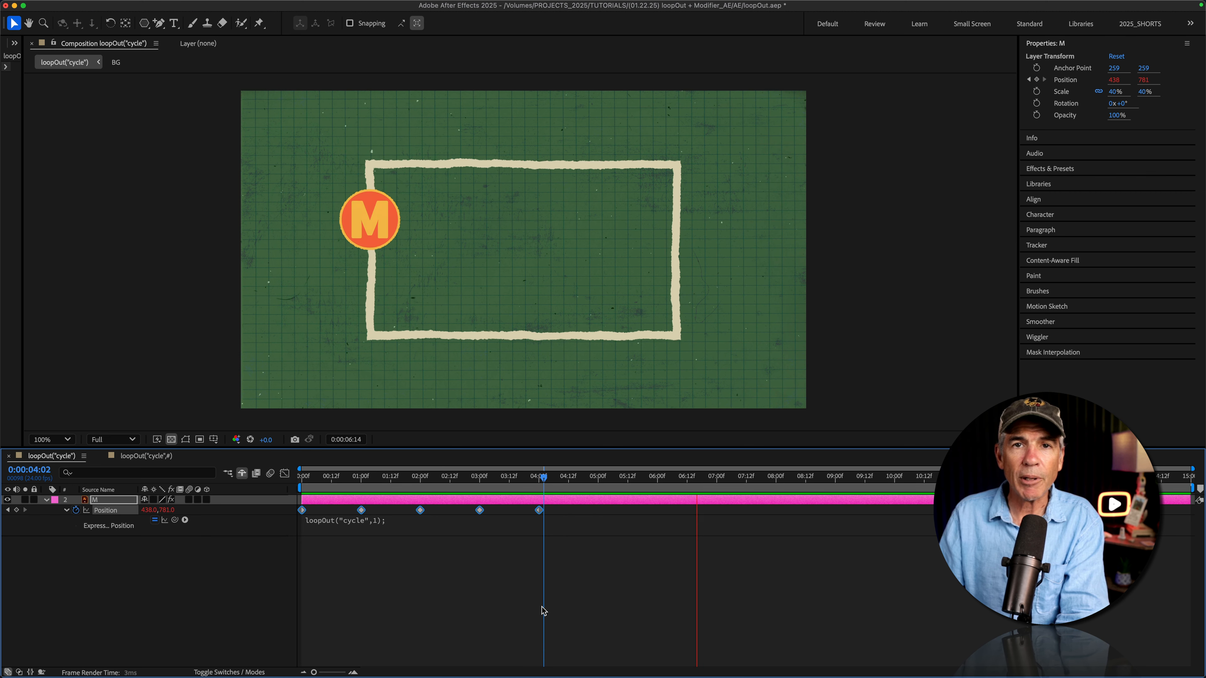
pyautogui.click(539, 510)
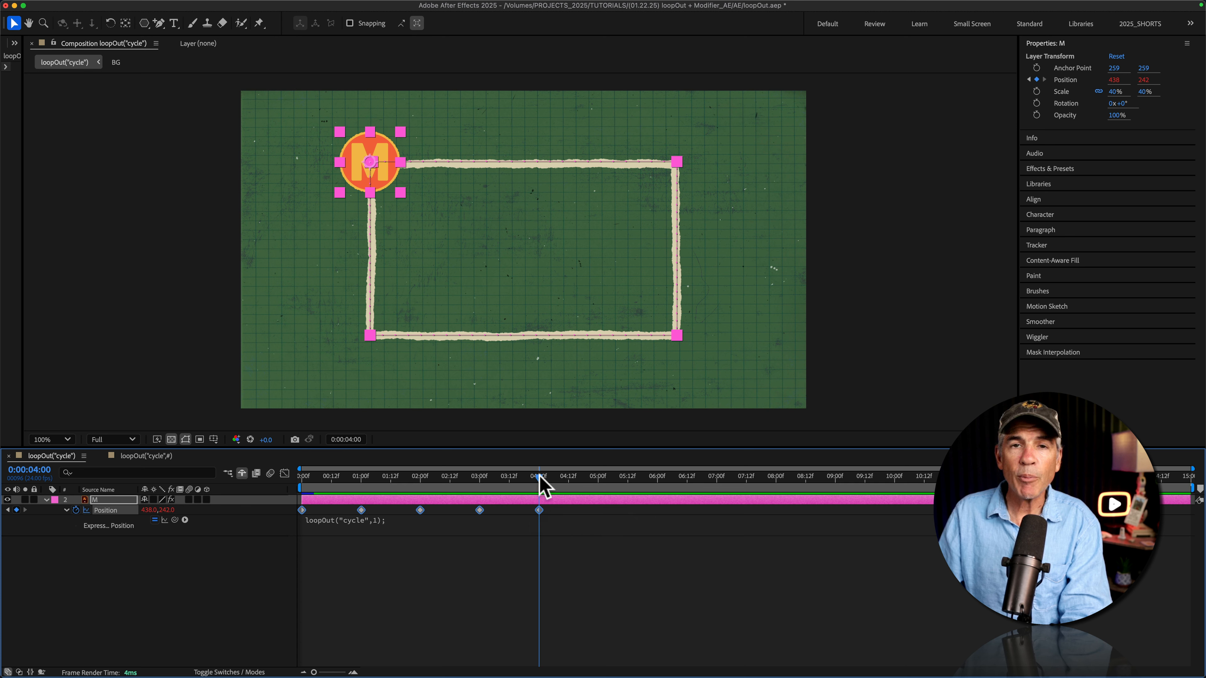
# Step back two keyframes from the last Position keyframe and change the expression to loopOut("cycle",2);
pyautogui.moveTo(541, 481); pyautogui.dragTo(481, 485)
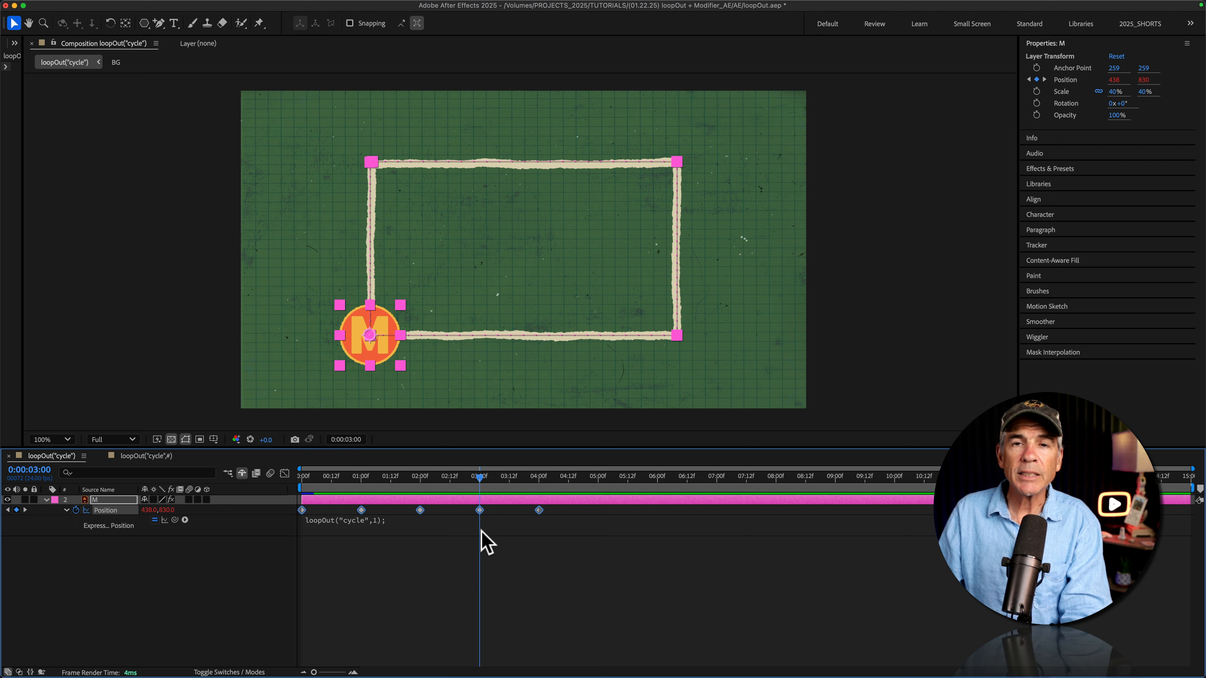
pyautogui.moveTo(481, 512)
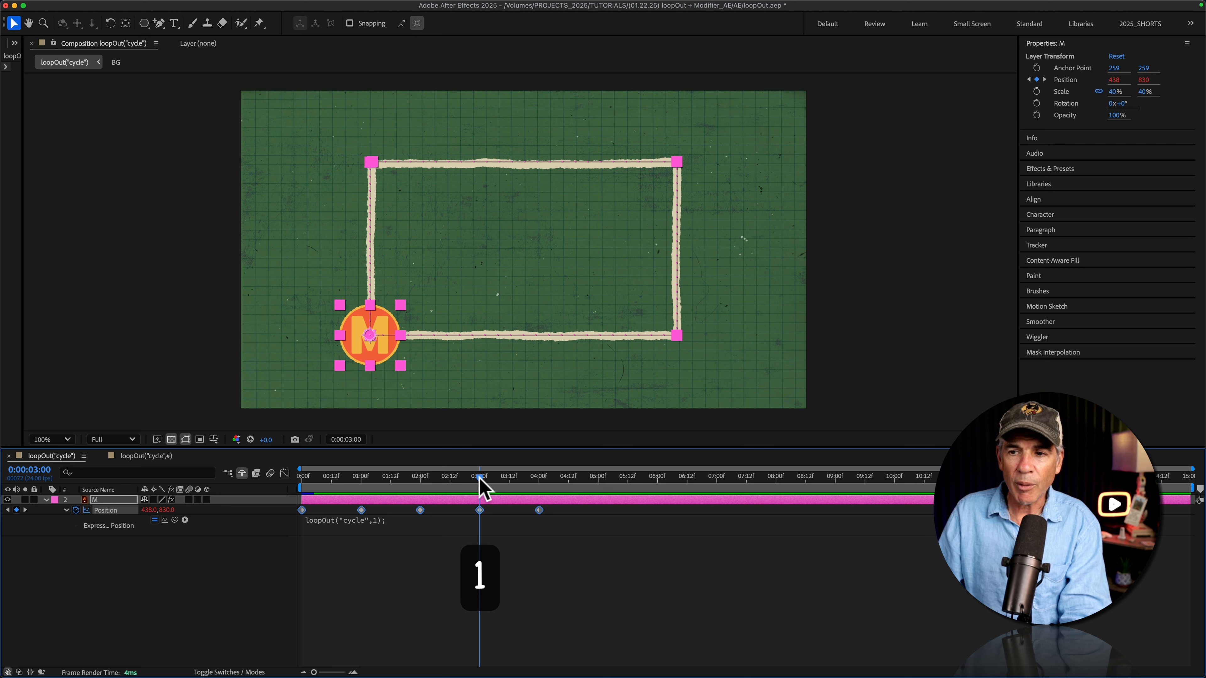
pyautogui.moveTo(479, 480); pyautogui.dragTo(421, 488)
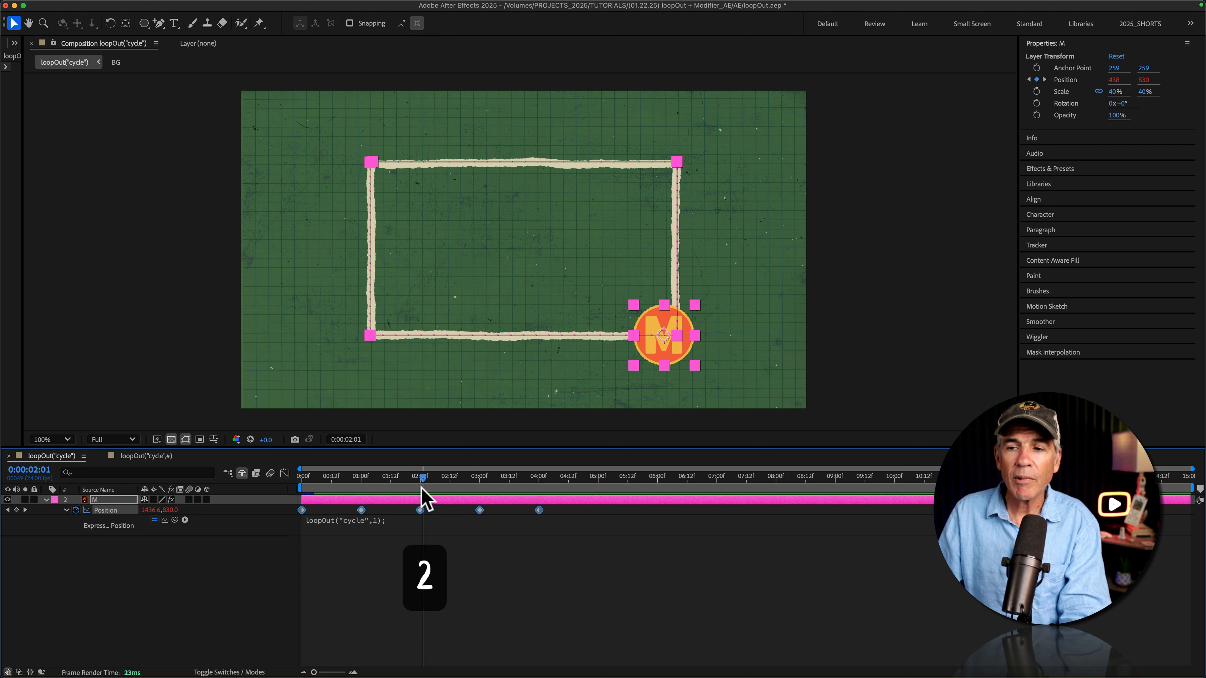
pyautogui.click(378, 520)
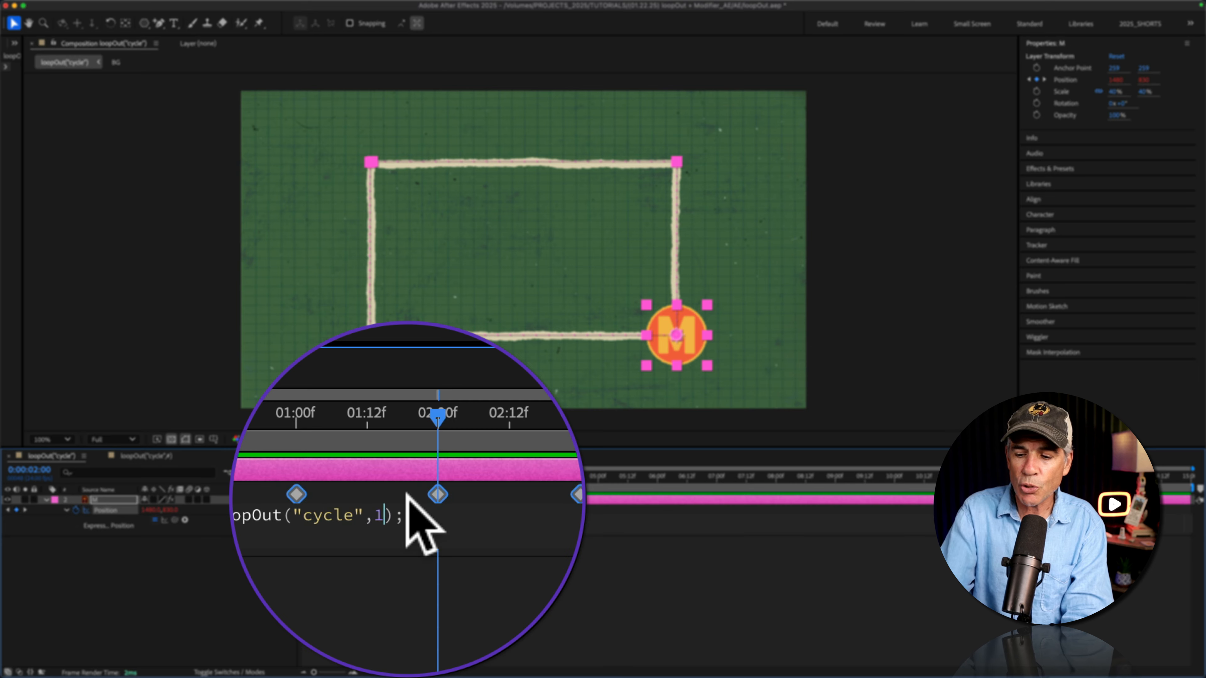
pyautogui.press('BackSpace')
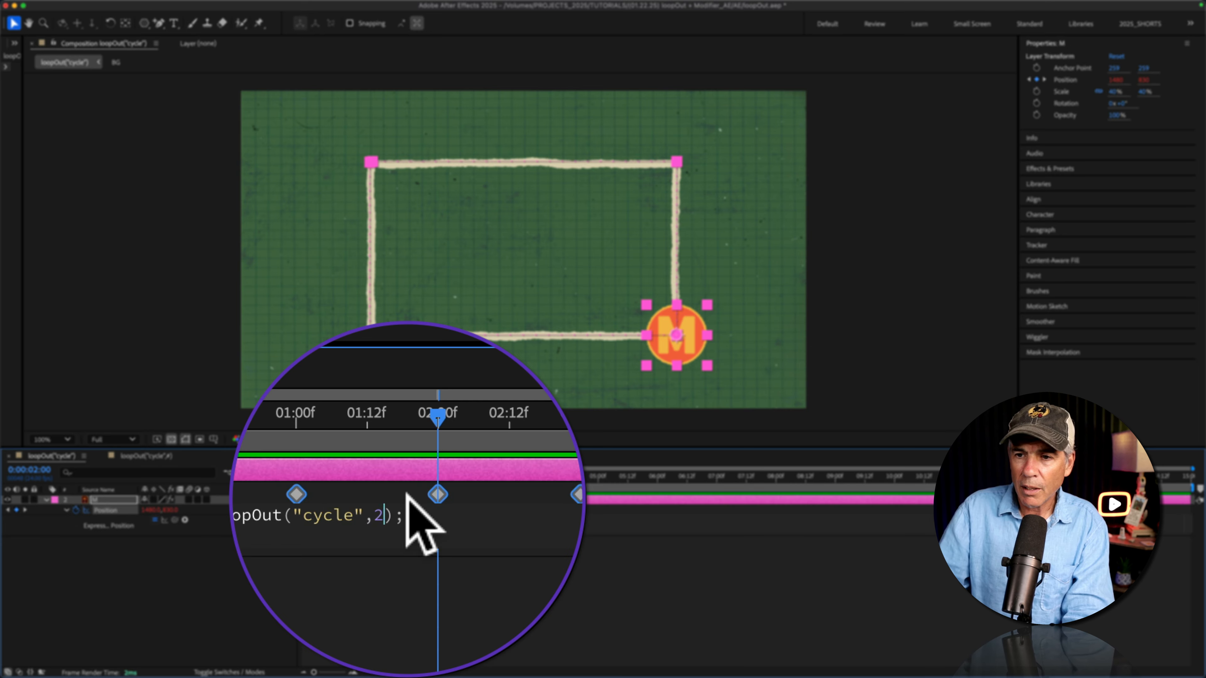
pyautogui.click(368, 578)
# Scrub through the movement between the Position keyframes at 2 and 4 seconds that the expression repeats
pyautogui.moveTo(418, 474); pyautogui.dragTo(401, 494)
pyautogui.moveTo(447, 502); pyautogui.dragTo(539, 515)
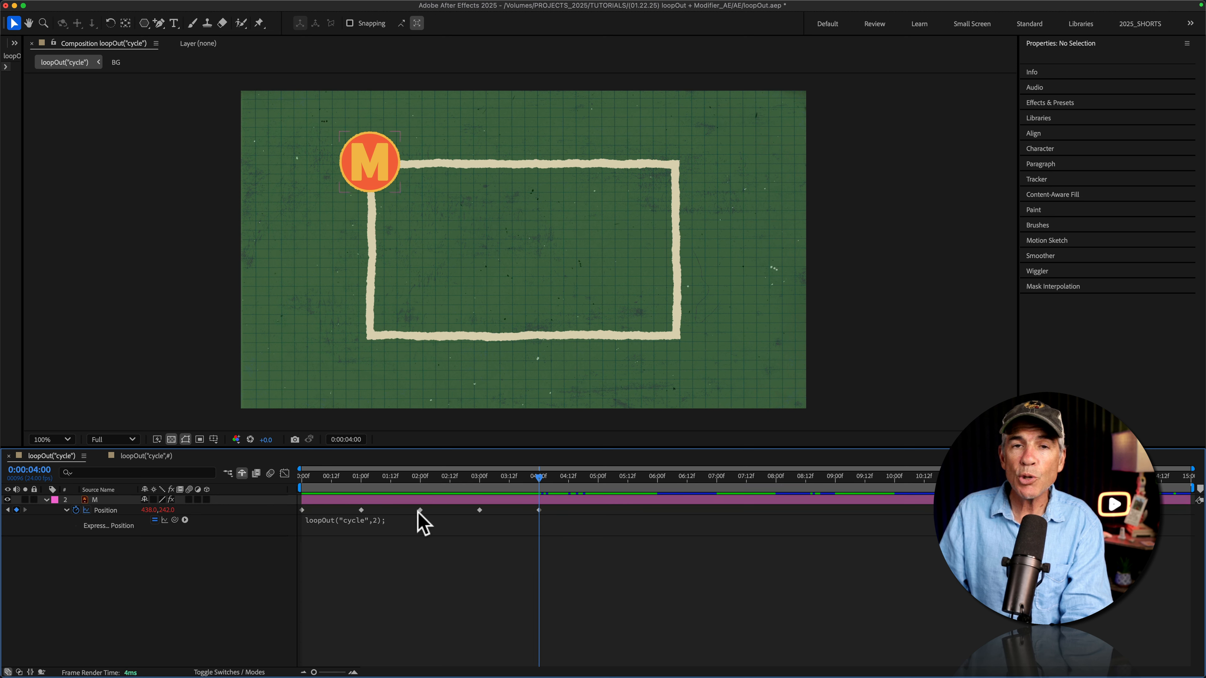
pyautogui.moveTo(540, 479); pyautogui.dragTo(544, 527)
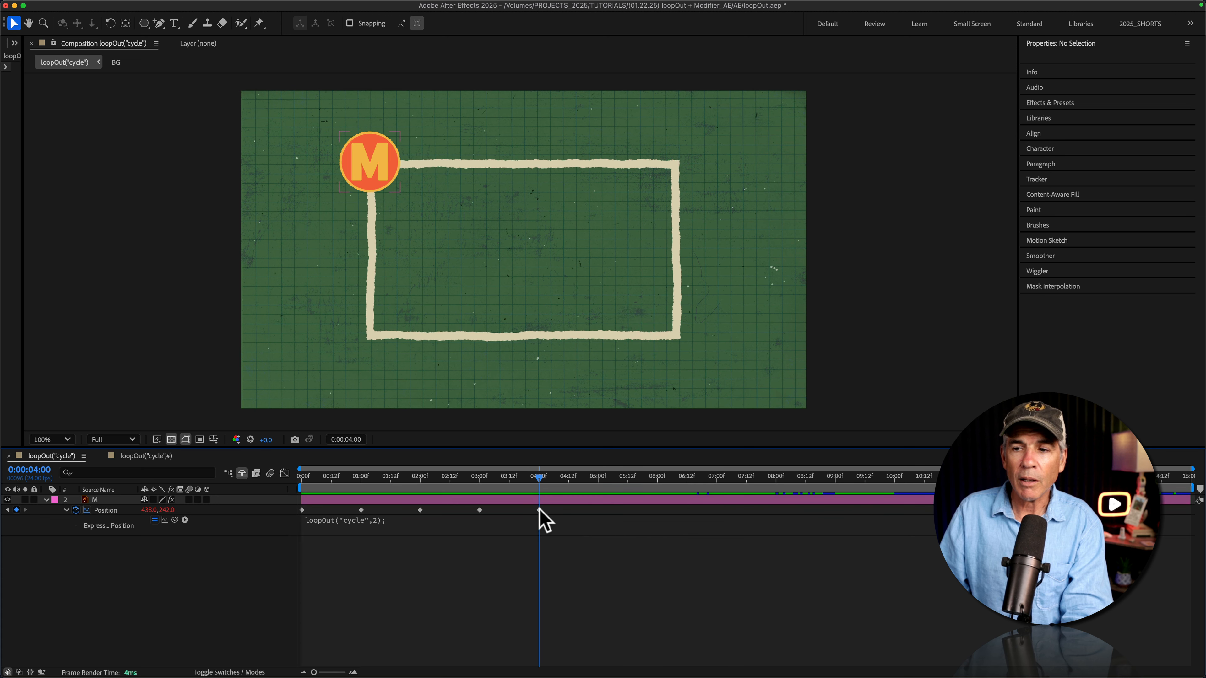
# Step back to the Position keyframe at 1 second, change the expression to loopOut("cycle",3); and scrub through the resulting loop
pyautogui.click(538, 510)
pyautogui.moveTo(541, 477); pyautogui.dragTo(359, 490)
pyautogui.click(361, 510)
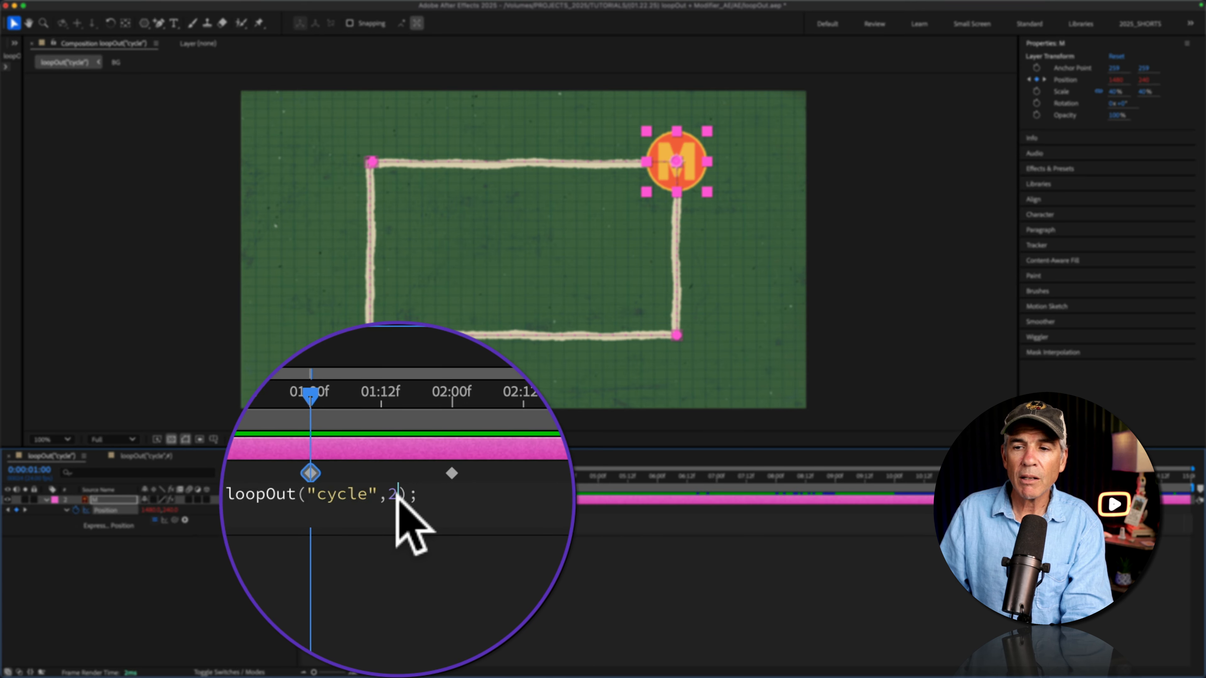
pyautogui.press('BackSpace')
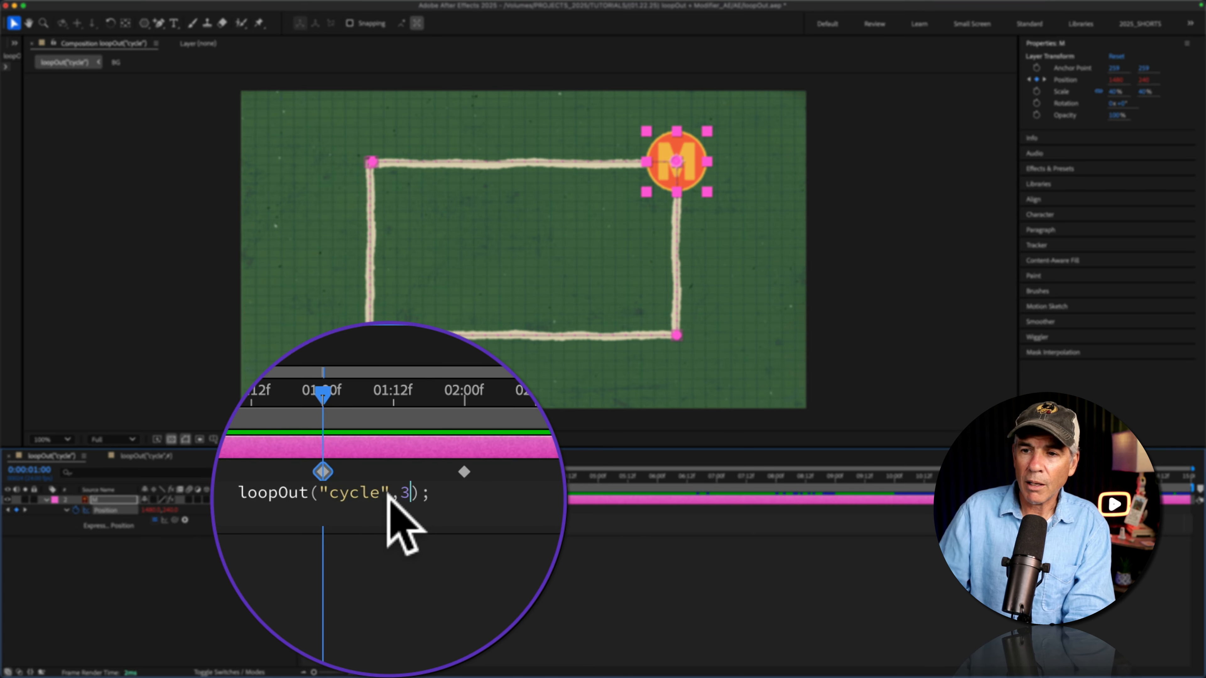
pyautogui.moveTo(361, 480); pyautogui.dragTo(865, 518)
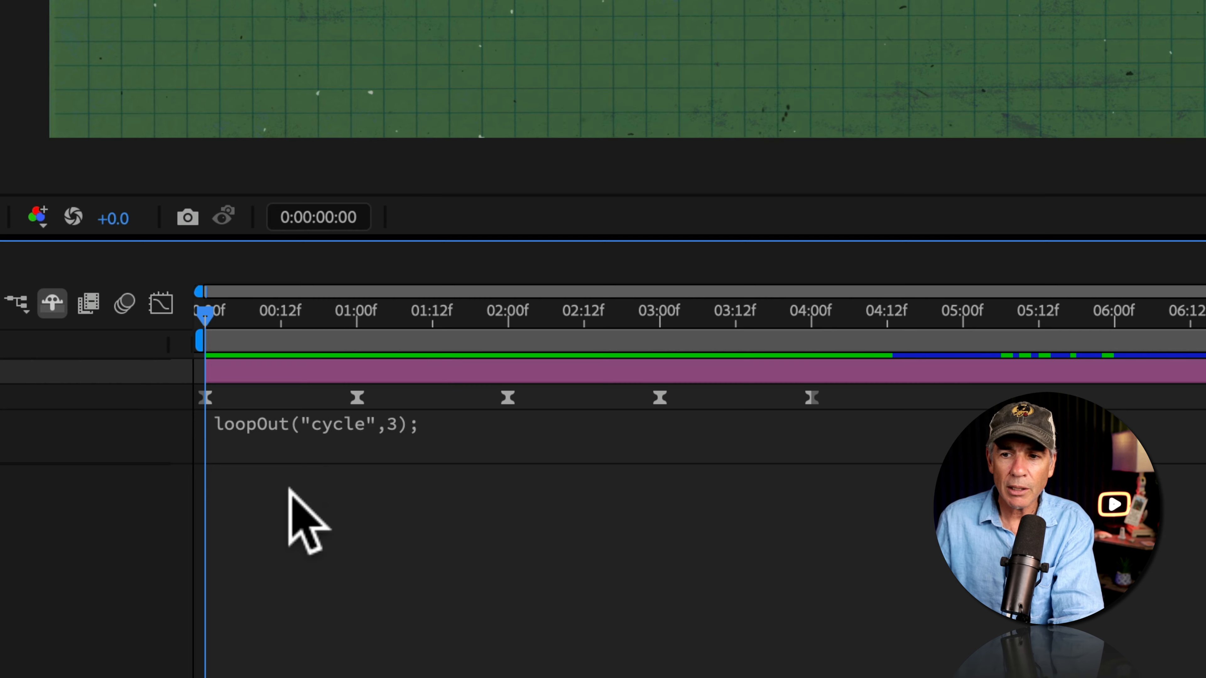
# Replace the loop type and drop the modifier so the Position expression reads loopOut("pingpong");
pyautogui.click(382, 521)
pyautogui.click(417, 422)
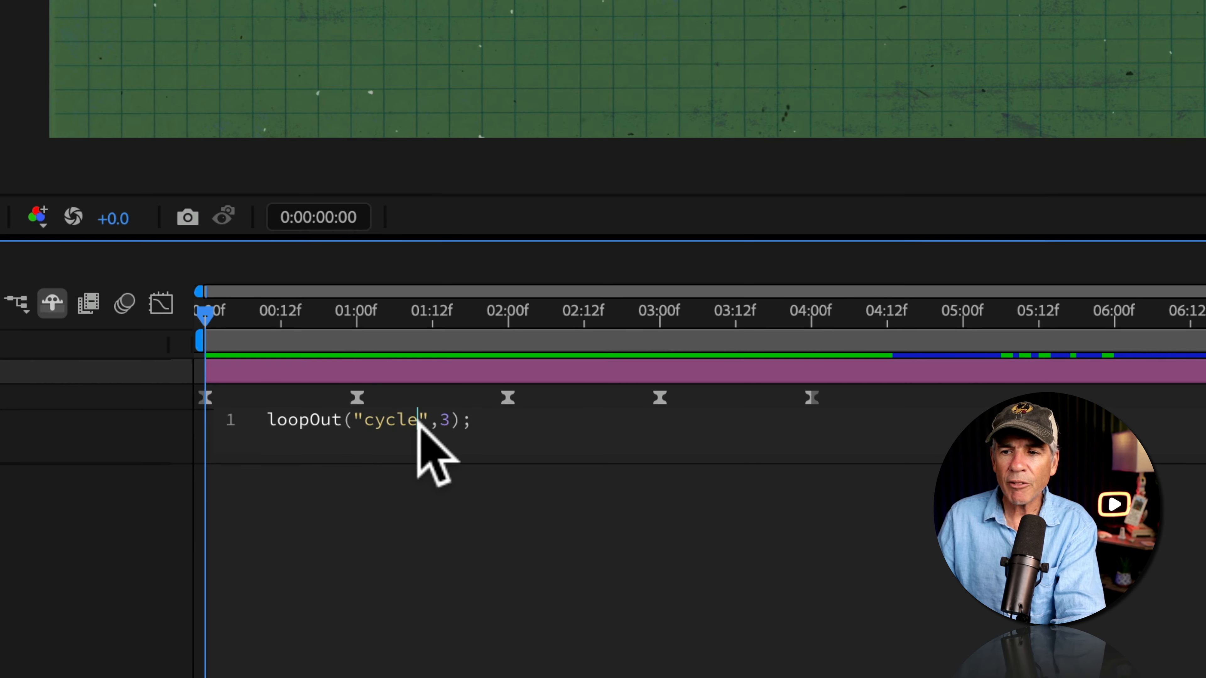
pyautogui.press('BackSpace')
pyautogui.press('BackSpace')
pyautogui.press('BackSpace')
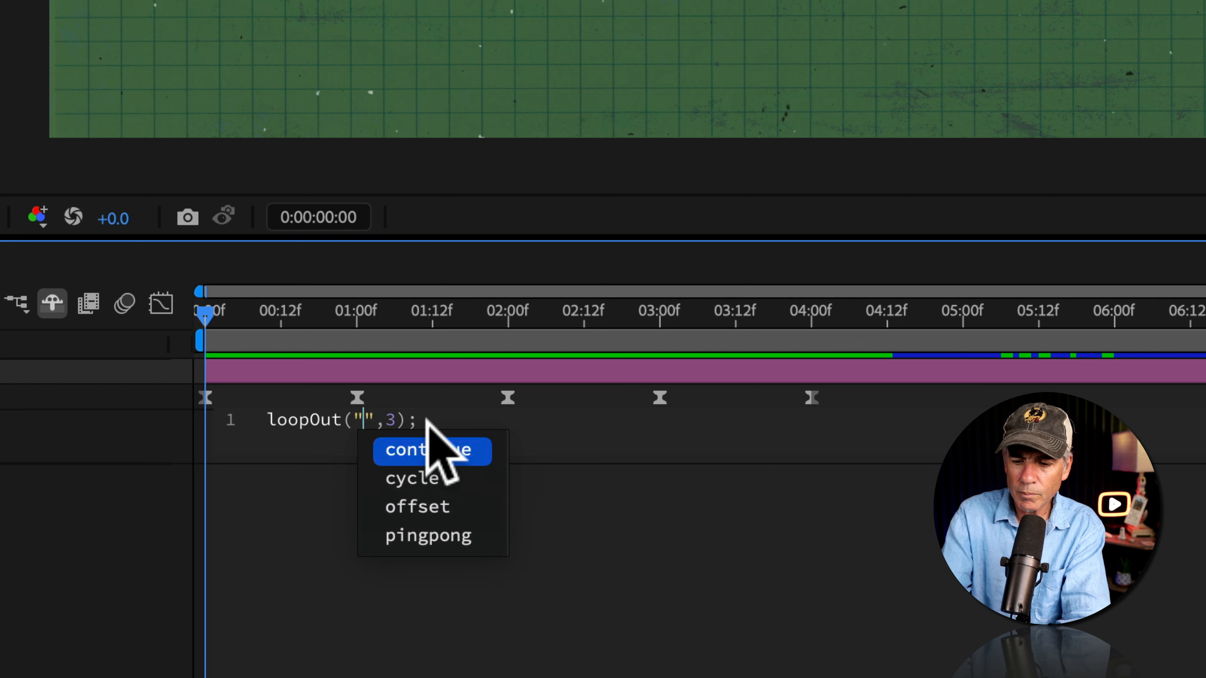
pyautogui.write('pin')
pyautogui.press('Return')
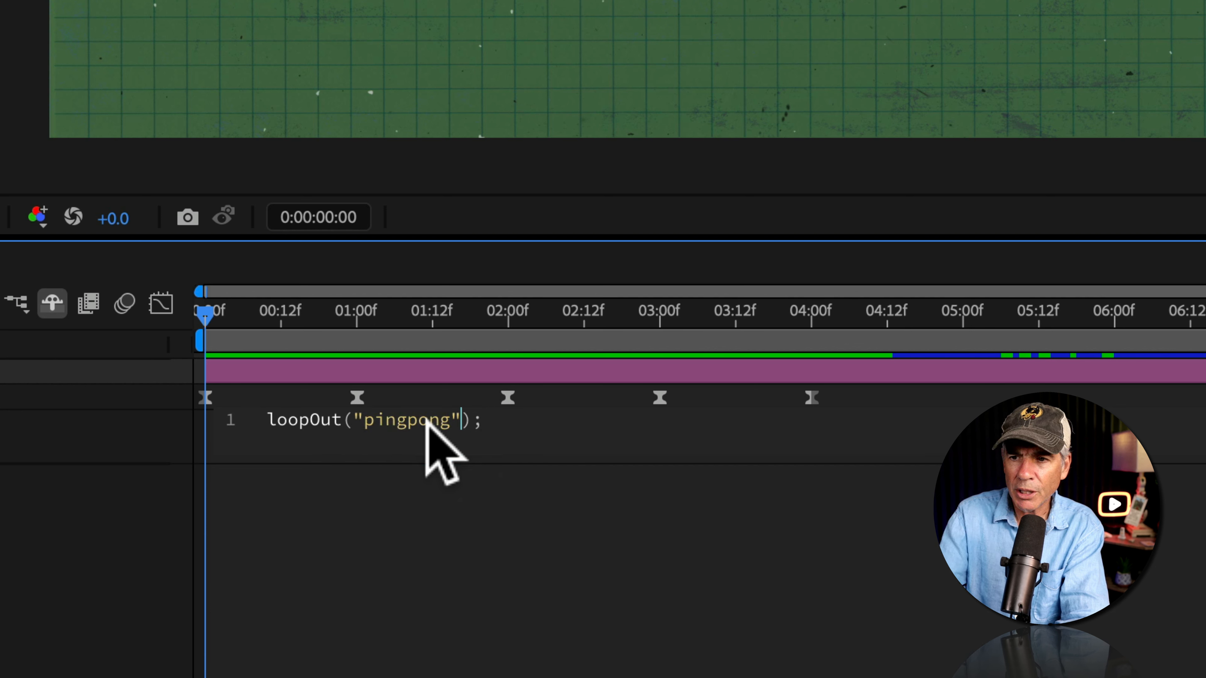
pyautogui.click(272, 520)
# Play back the pingpong loop and scrub the badge's movement from 2 seconds toward the last Position keyframe
pyautogui.press('space')
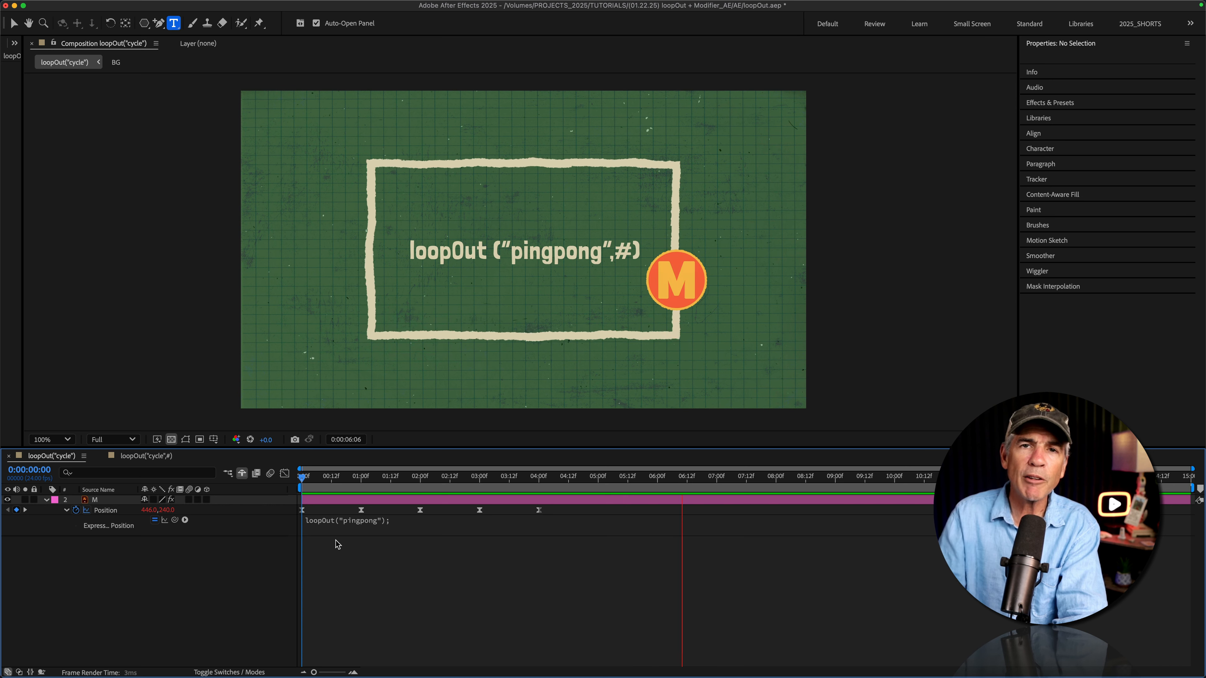
pyautogui.press('space')
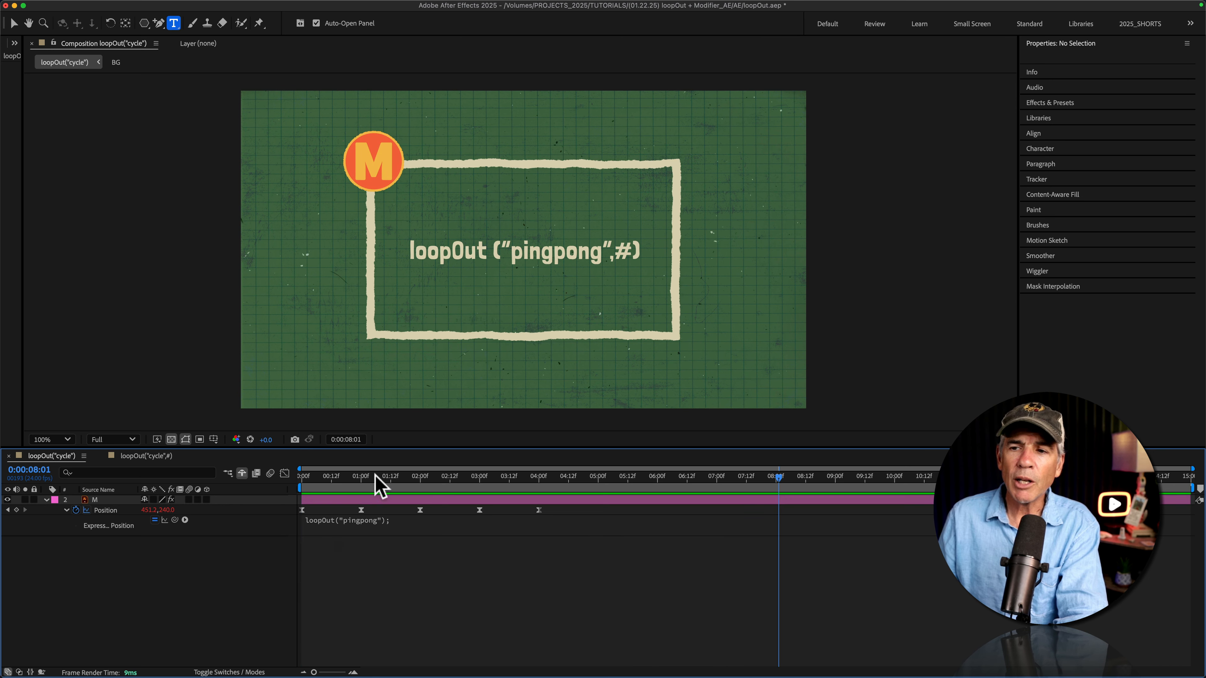
pyautogui.moveTo(426, 473); pyautogui.dragTo(521, 482)
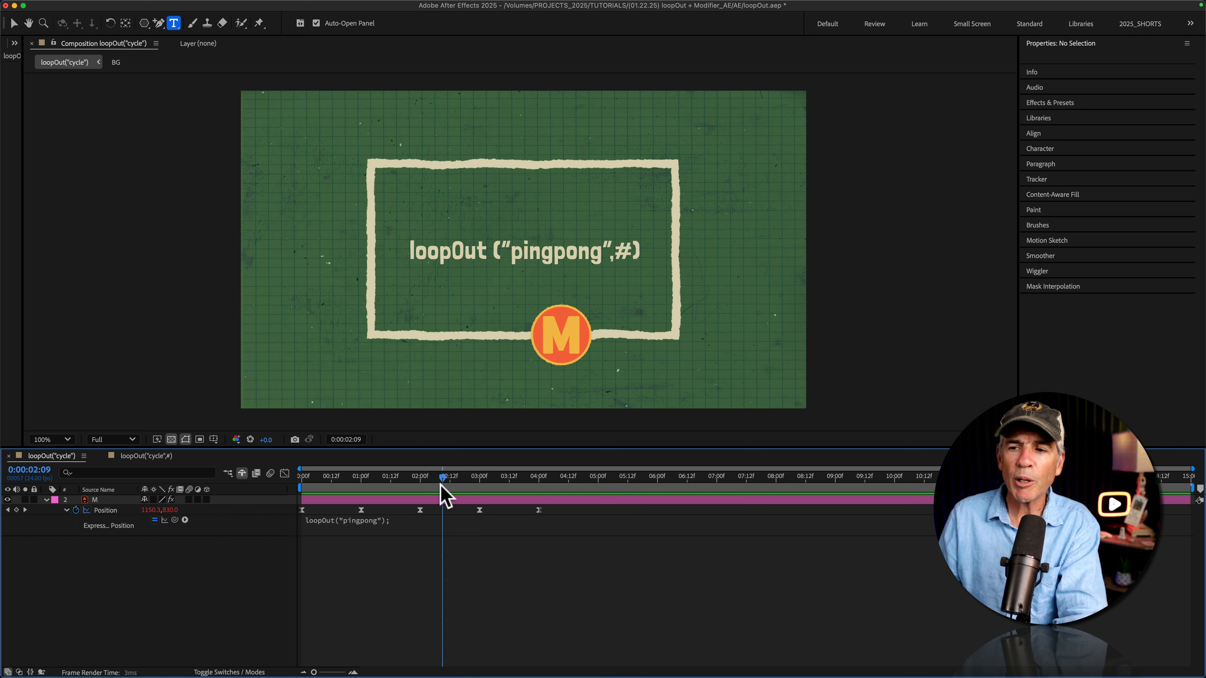
# Add the modifier 2 so the Position expression reads loopOut("pingpong",2); and preview the movement from the start
pyautogui.click(371, 523)
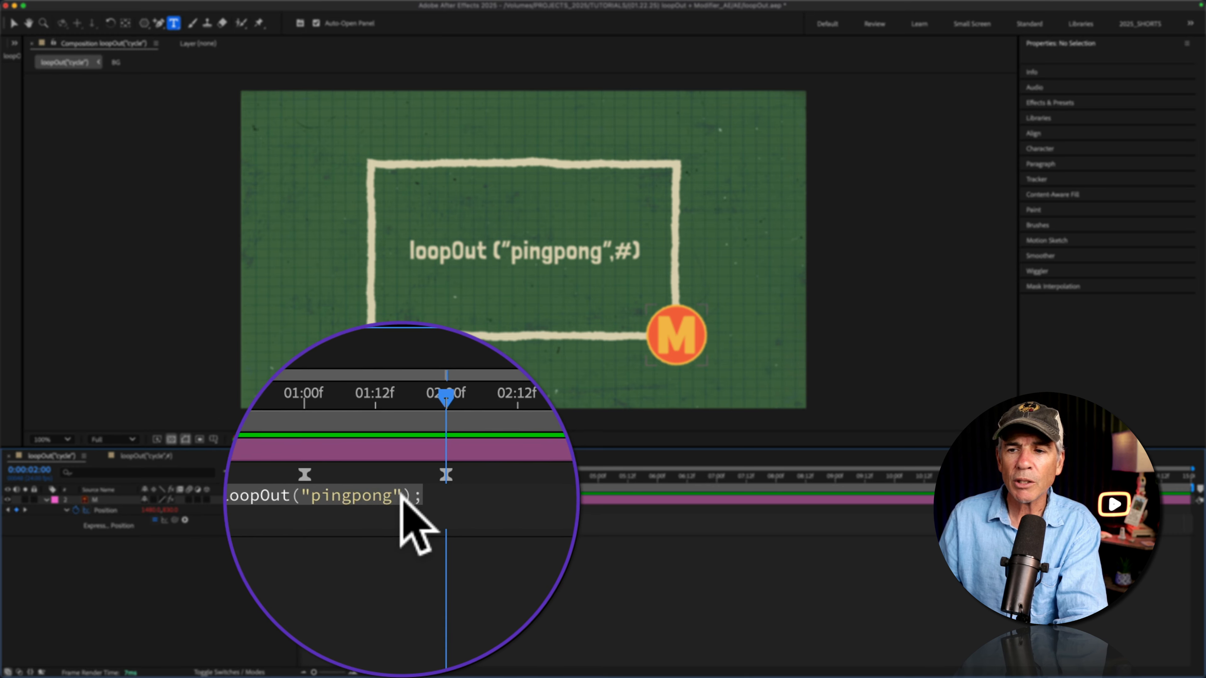
pyautogui.click(400, 495)
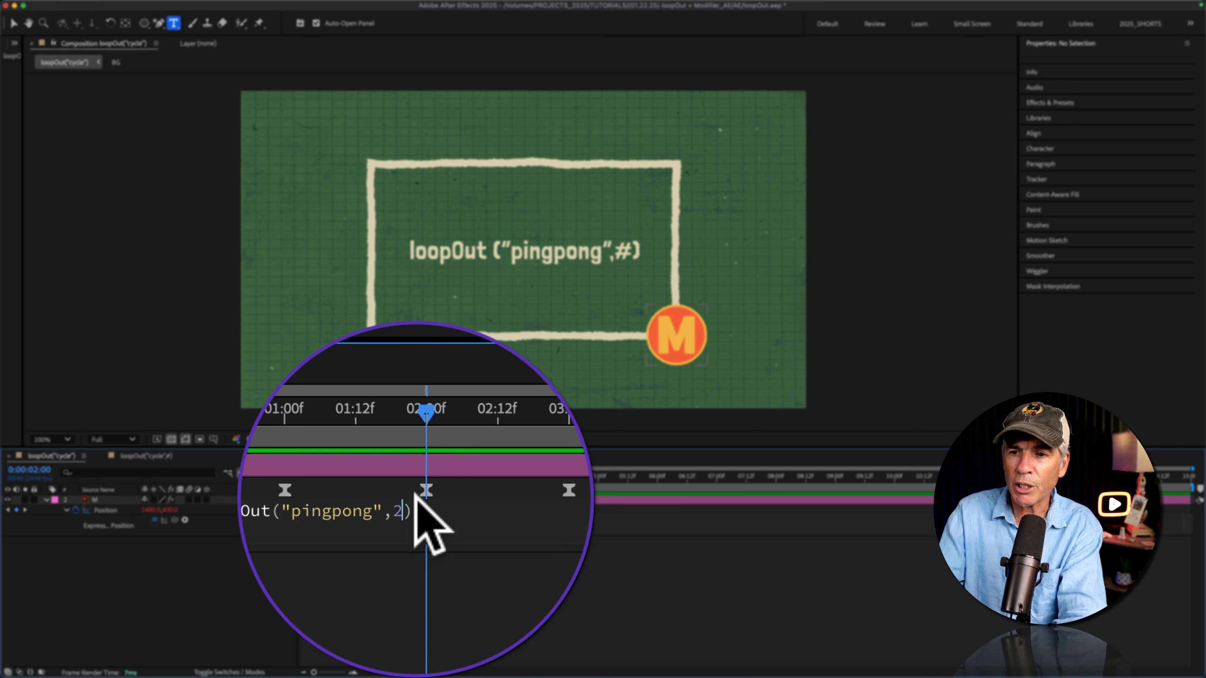
pyautogui.moveTo(420, 477); pyautogui.dragTo(306, 479)
pyautogui.press('space')
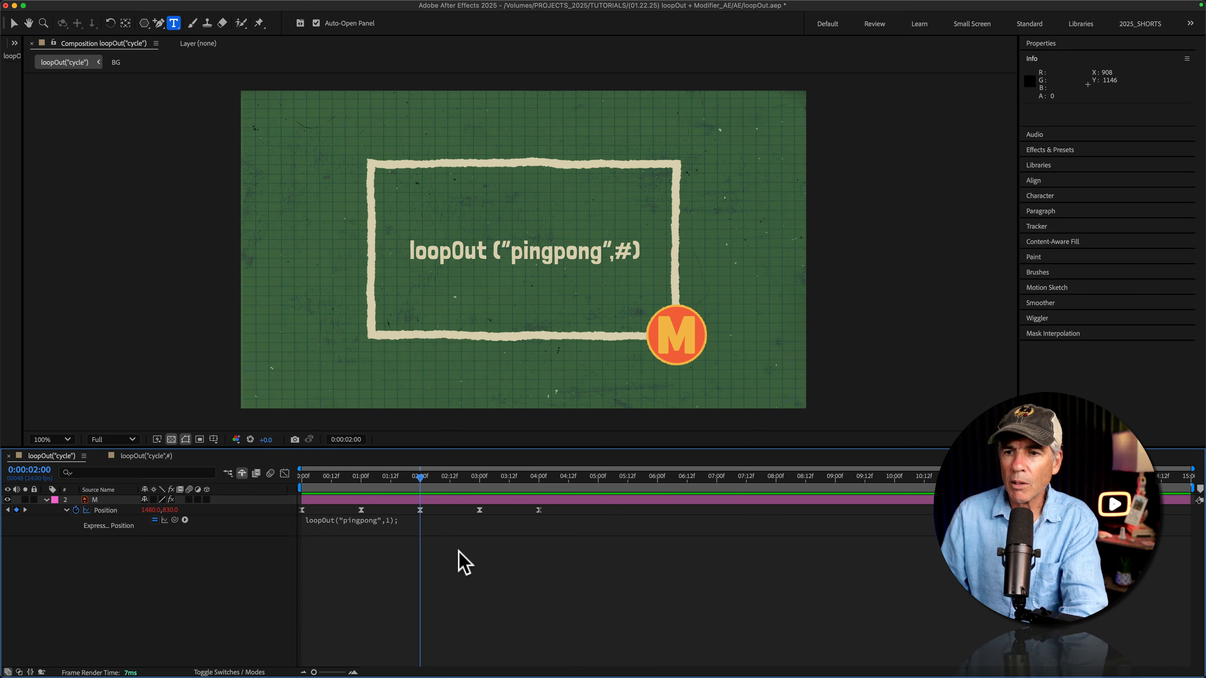
# Return to the start of the composition and play back the badge's movement with loopOut("pingpong",1);
pyautogui.moveTo(538, 477); pyautogui.dragTo(288, 493)
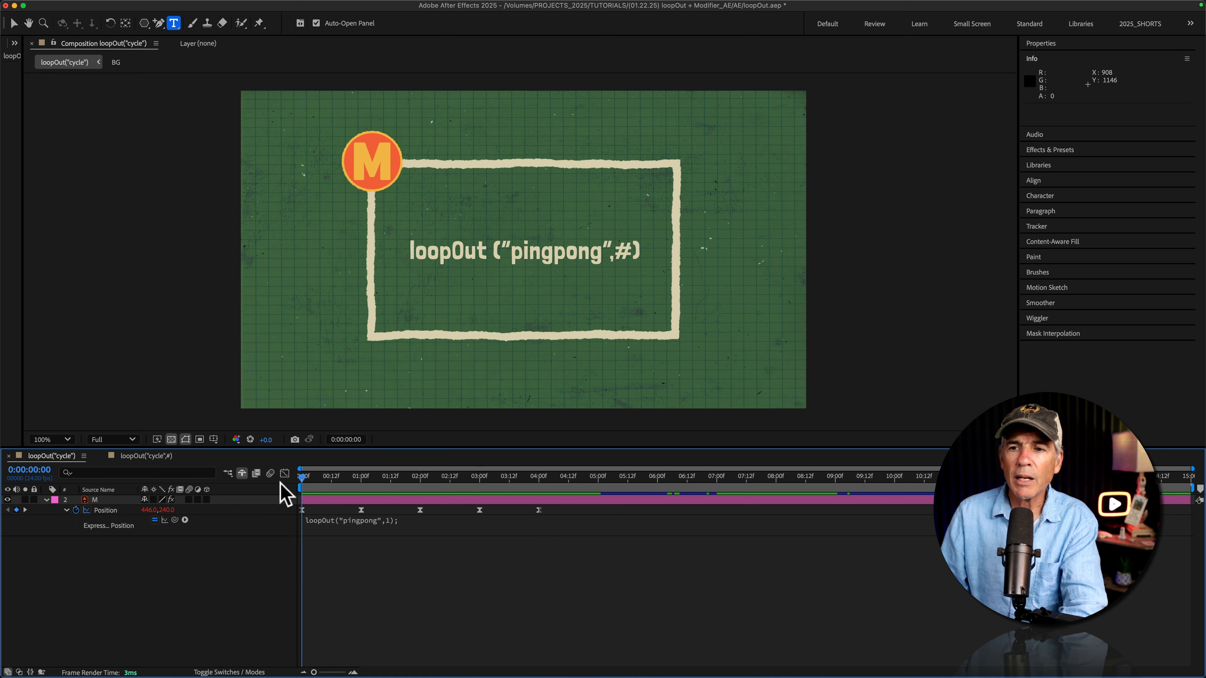
pyautogui.press('space')
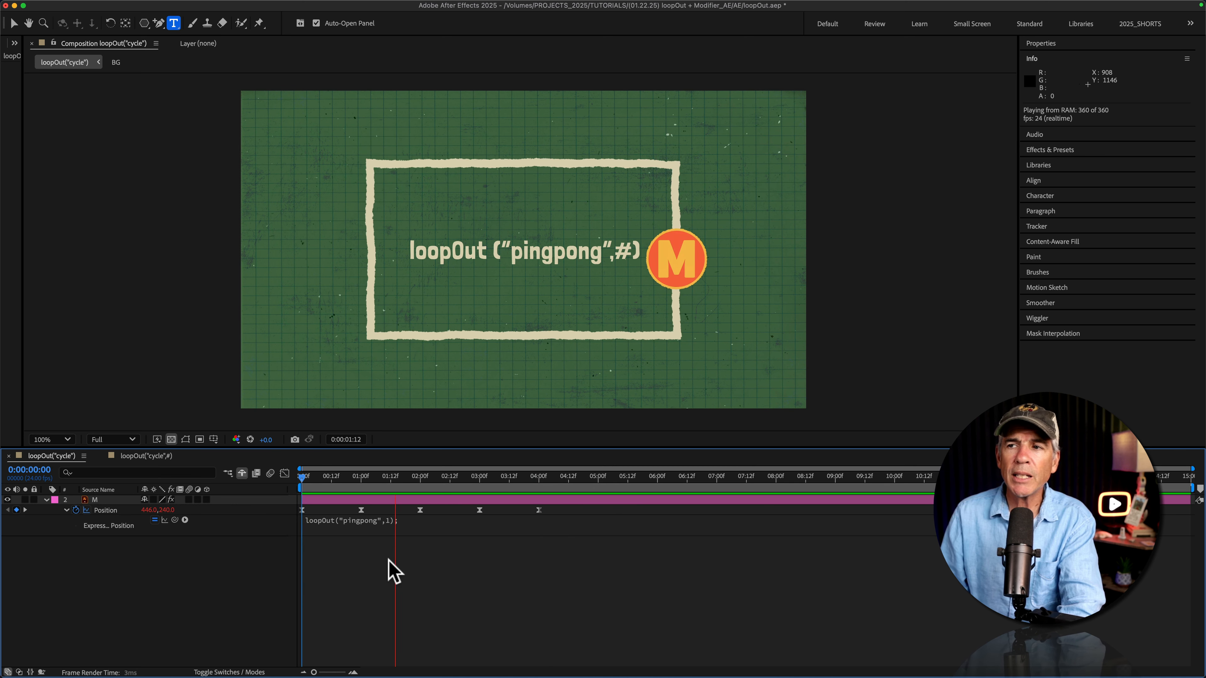